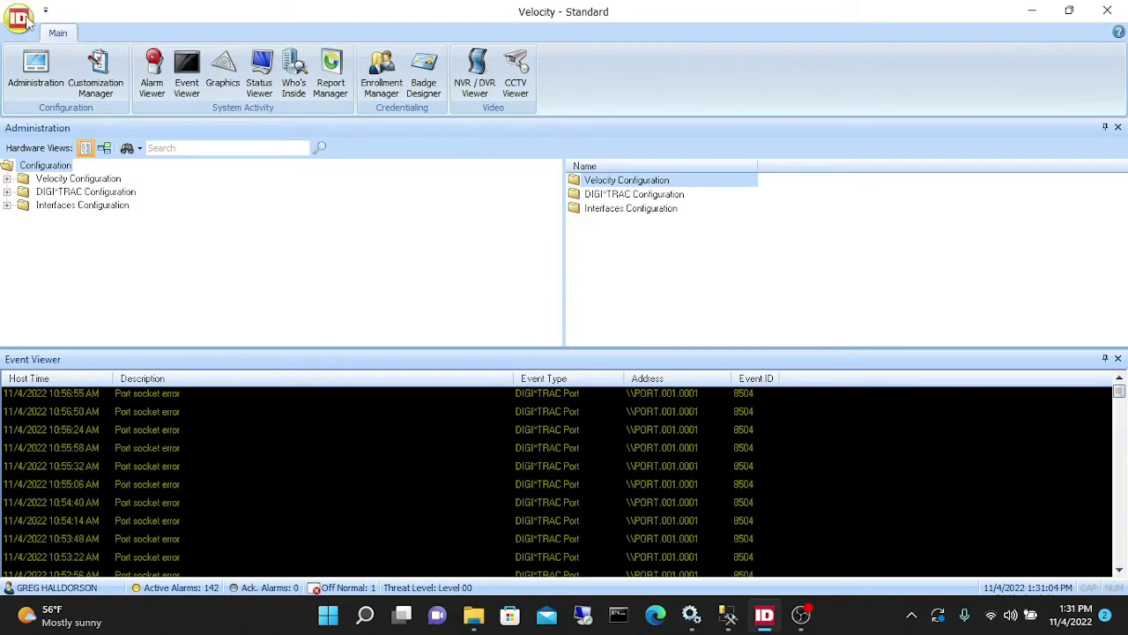
- Open SQL Manager from Velocity's diagnostics tools and connect to the IDENTIV database server using Windows Authentication
left_click(28, 22)
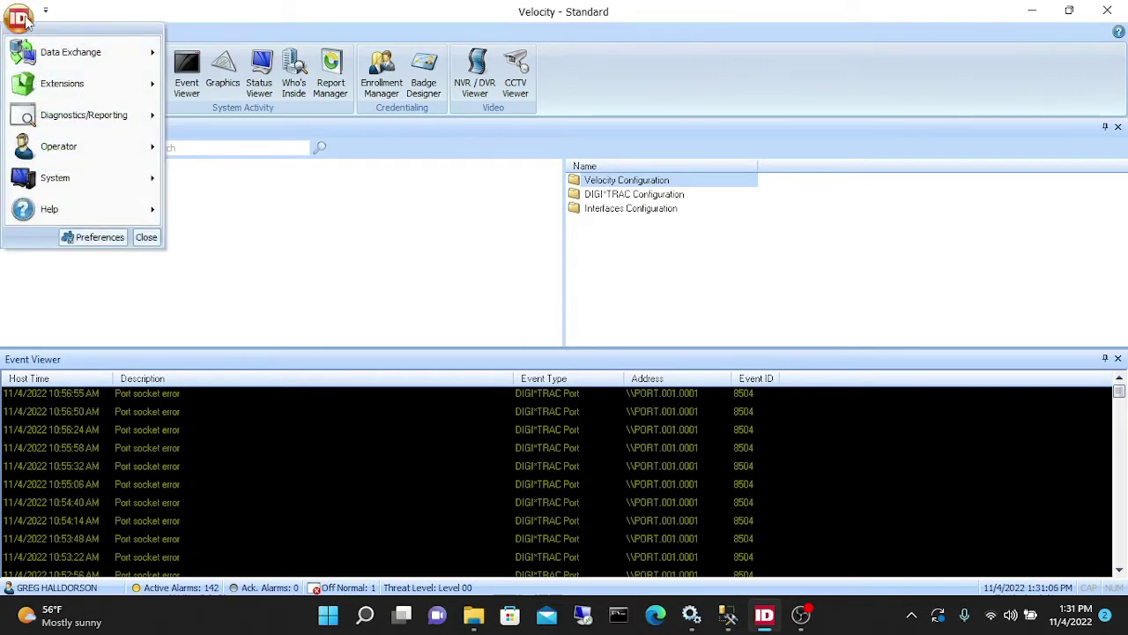
mouse_move(42, 124)
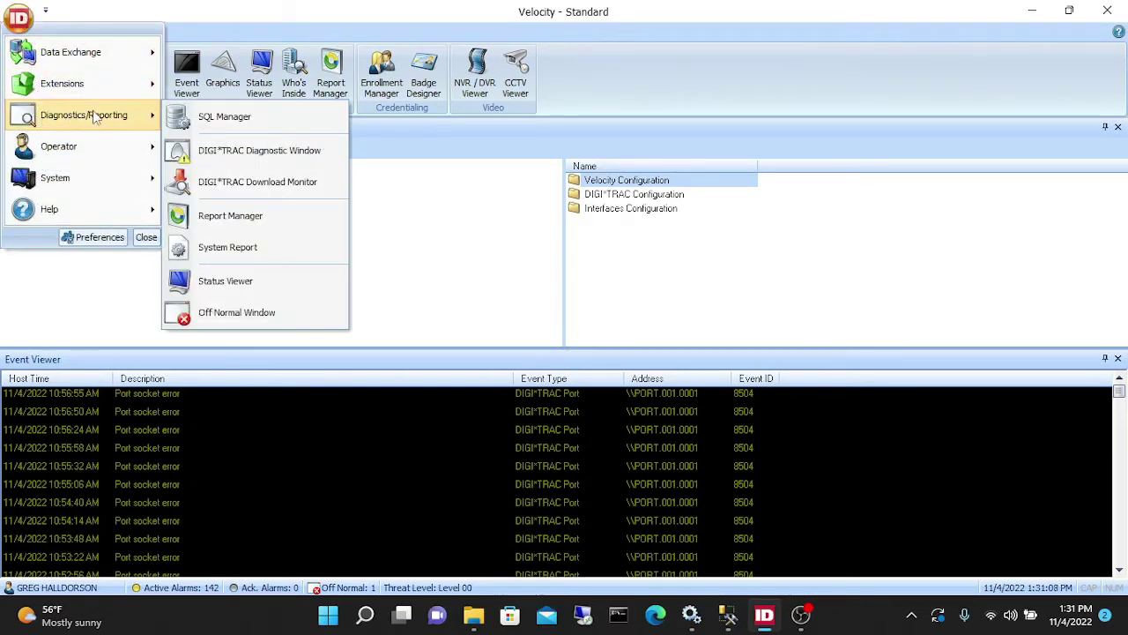
left_click(276, 120)
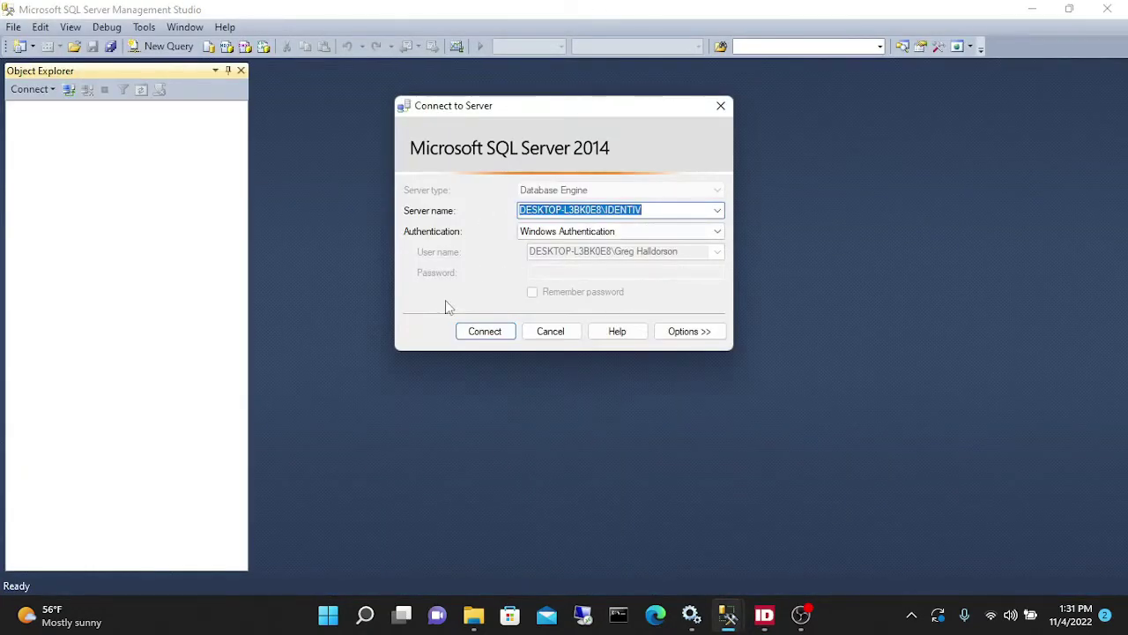
left_click(485, 332)
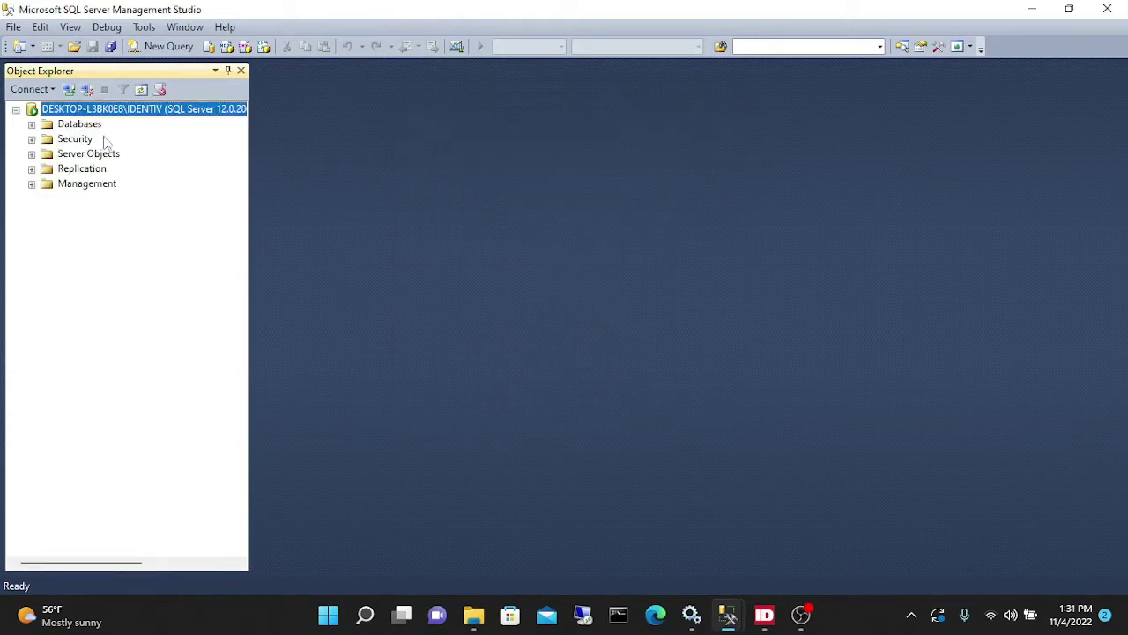
- Expand the server's databases and open the Back Up task for the Velocity database
left_click(32, 126)
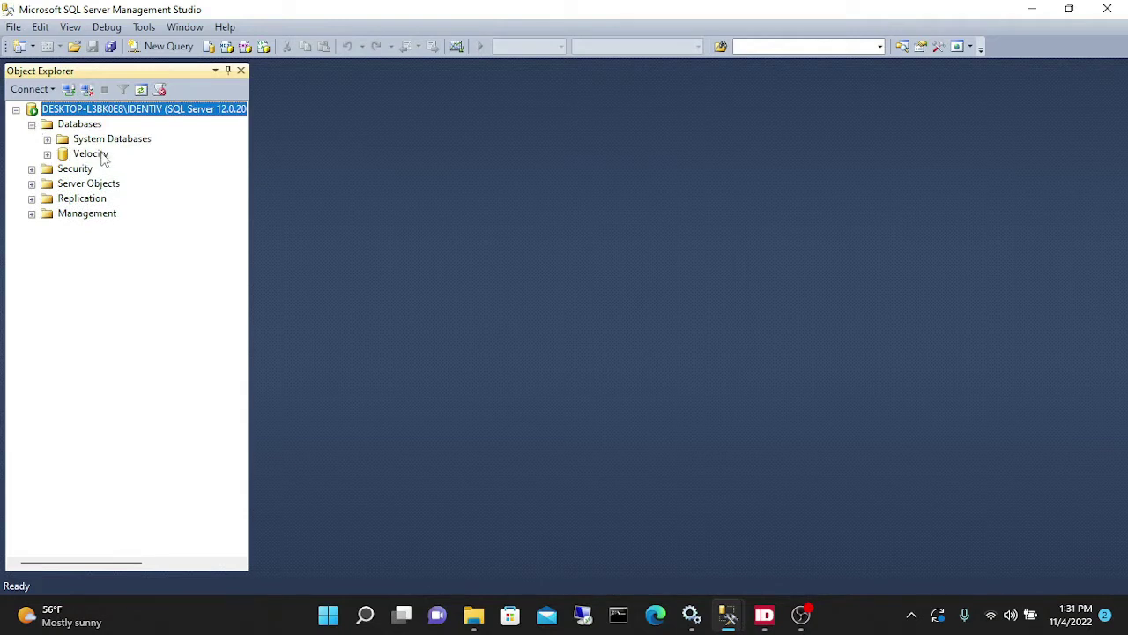
left_click(92, 154)
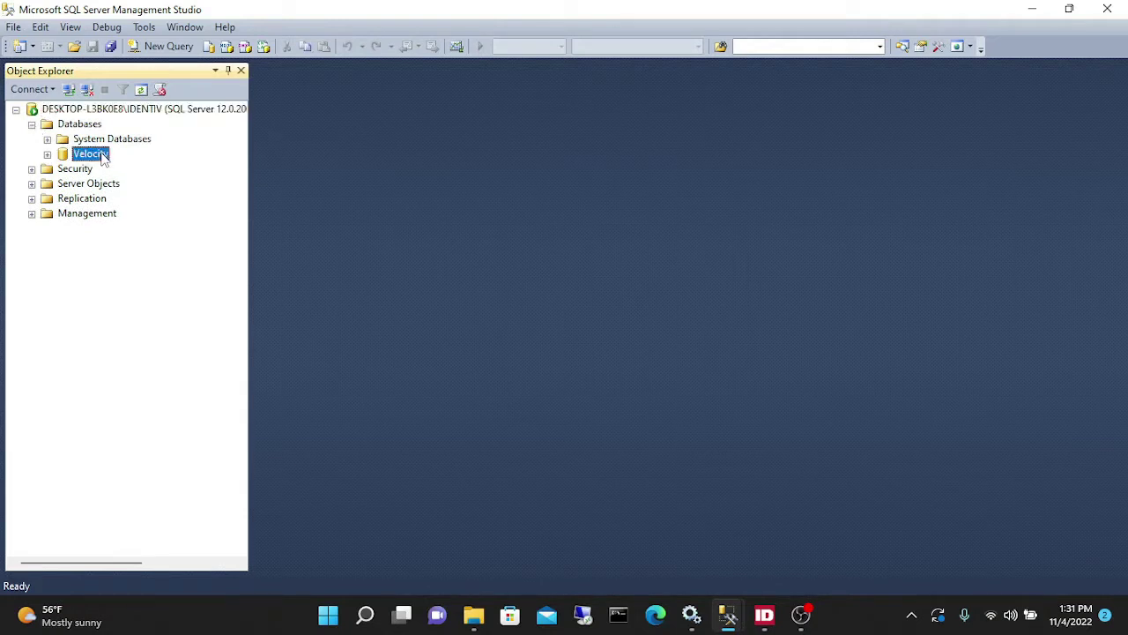
right_click(103, 157)
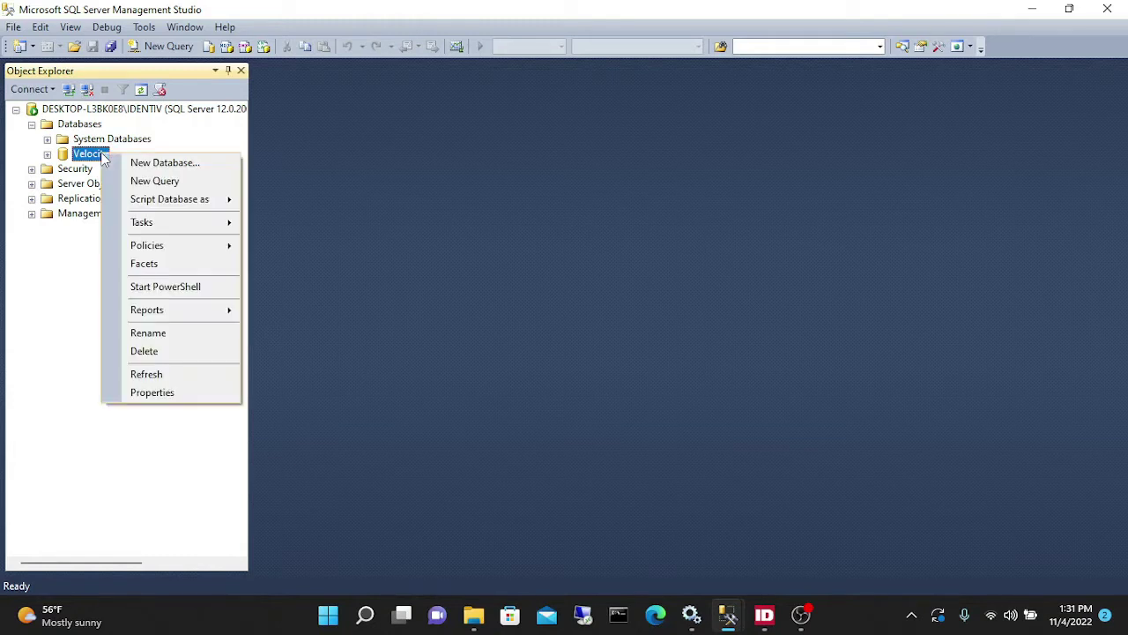
mouse_move(169, 227)
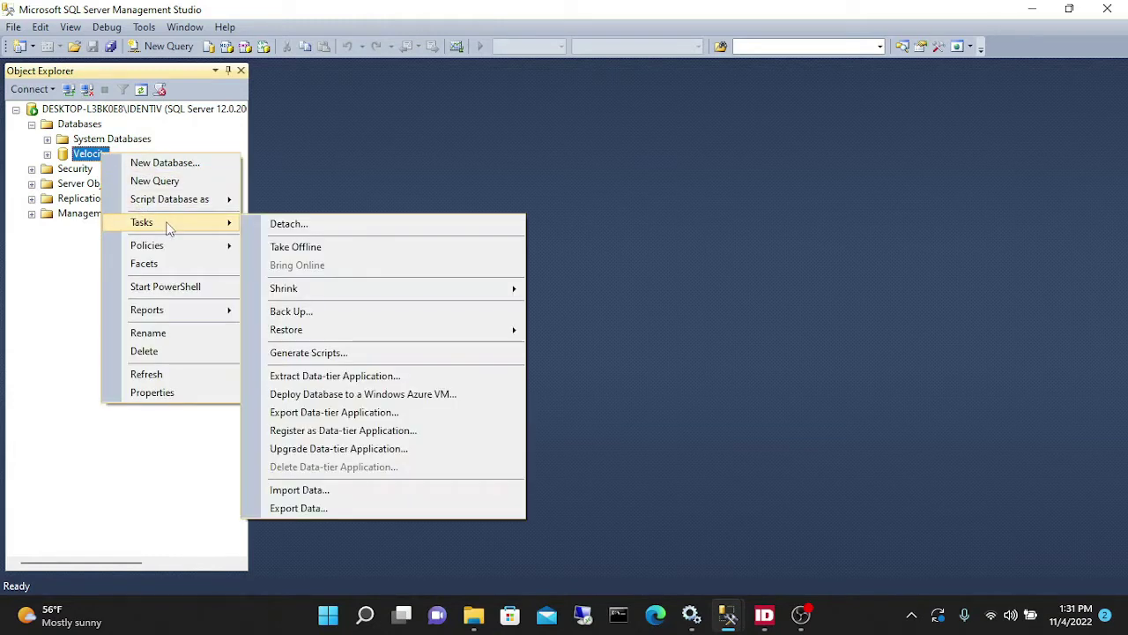
left_click(322, 319)
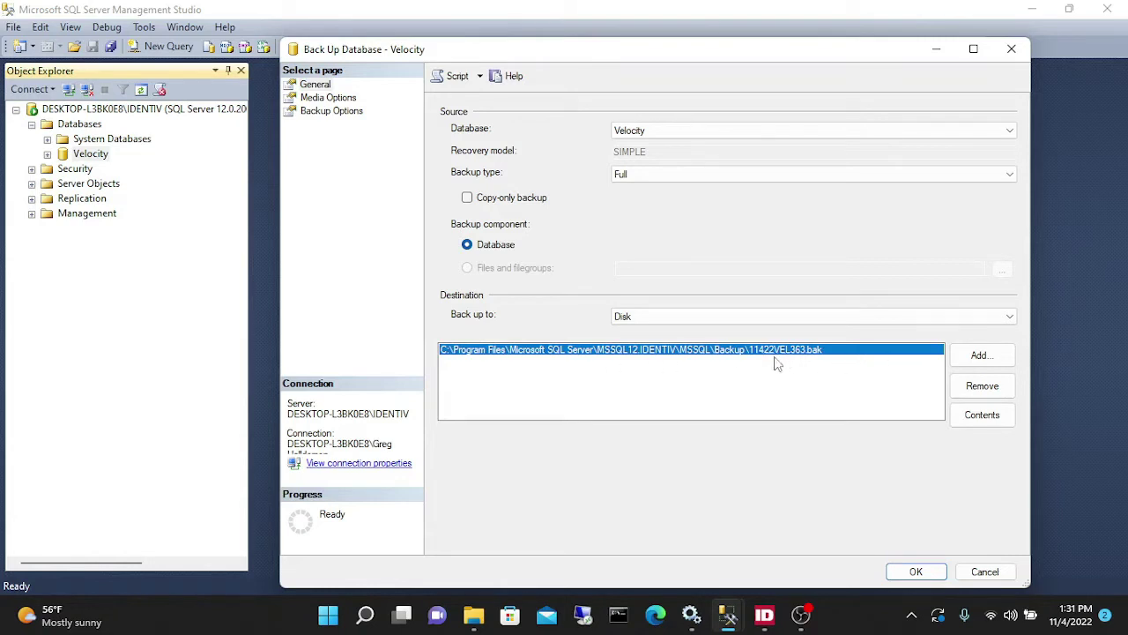
- Replace the existing backup destination with a new disk file named Todays Backup.bak in the MSSQL Backup folder
left_click(981, 385)
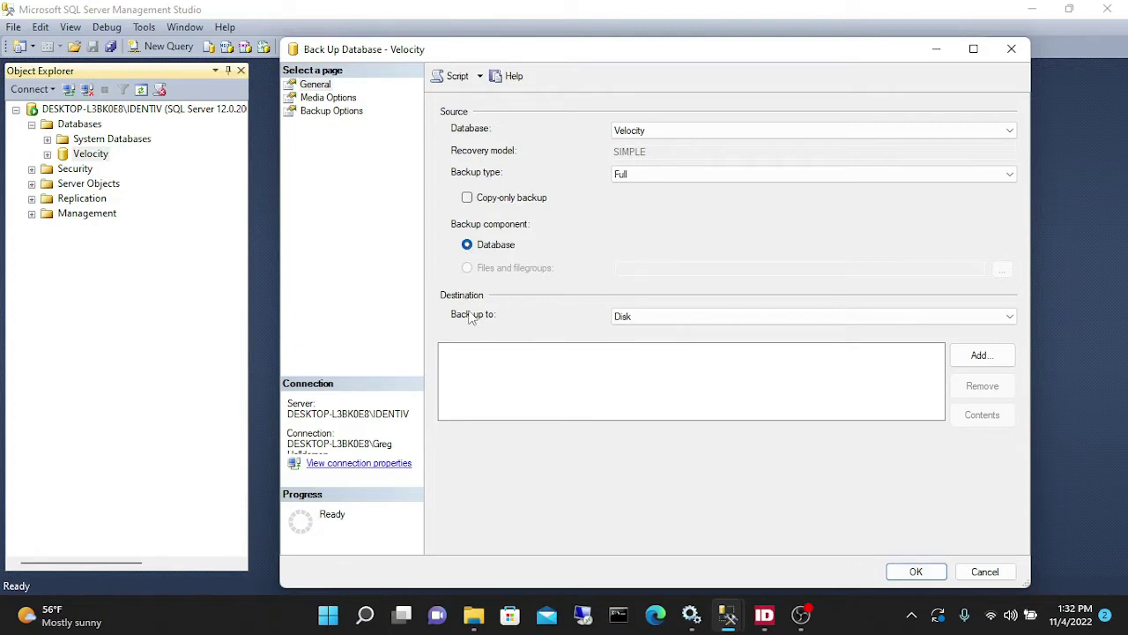
left_click(983, 355)
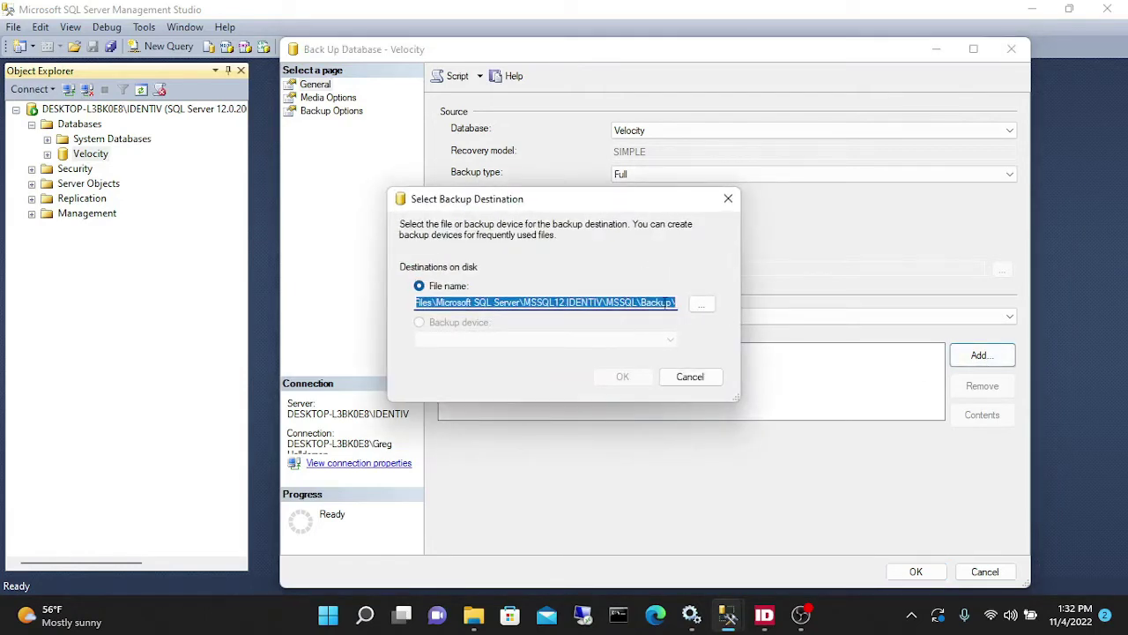
left_click(701, 304)
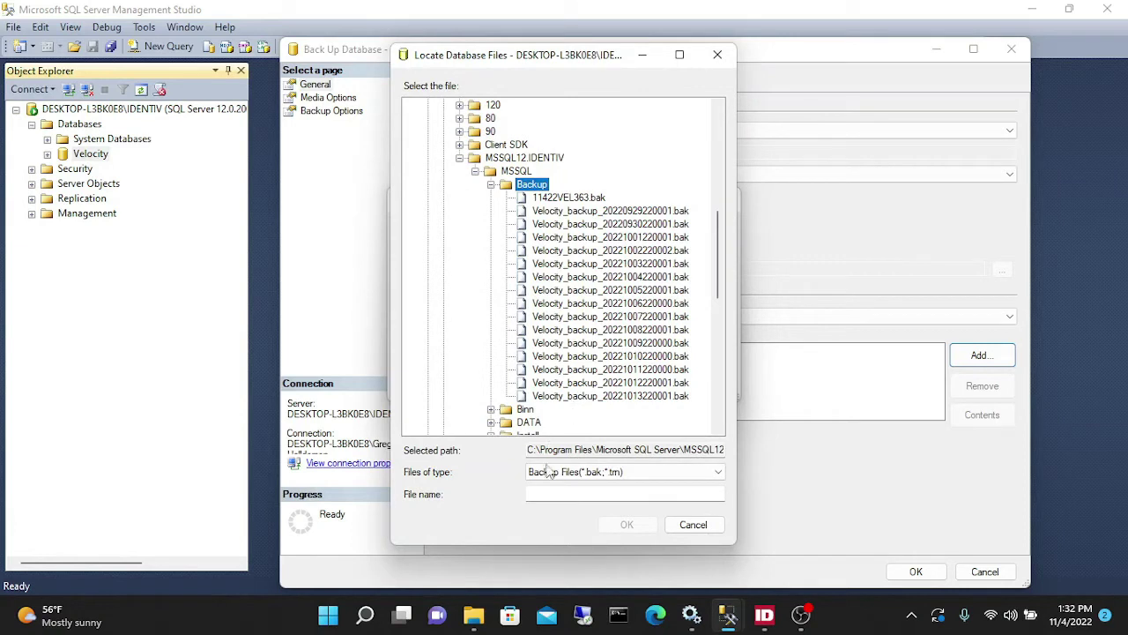
left_click(560, 491)
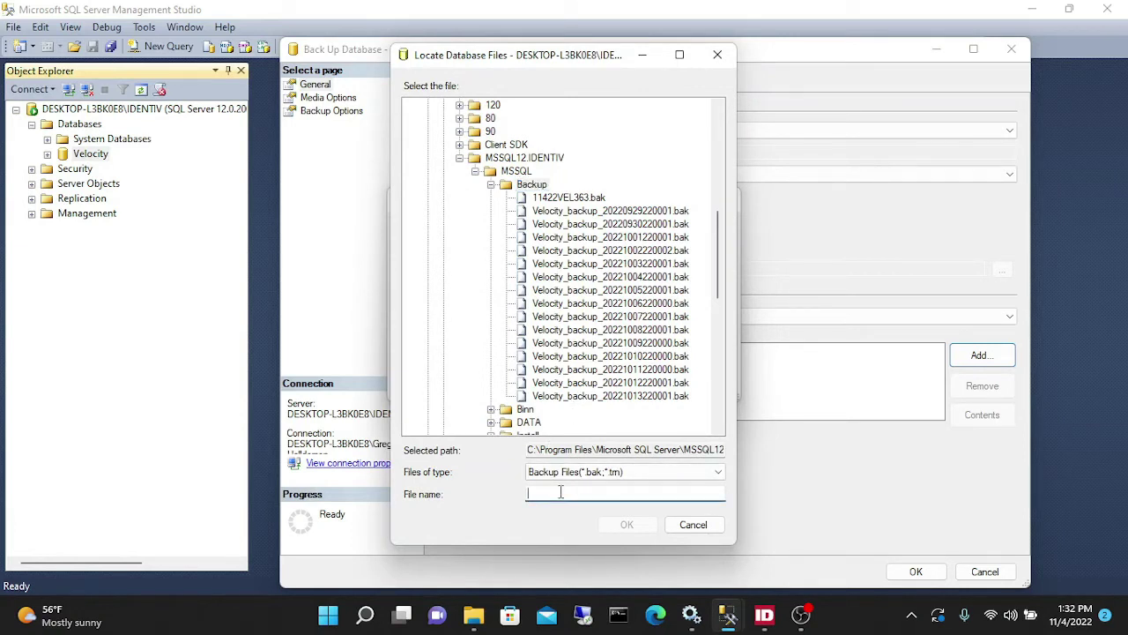
type("Todays Backup.")
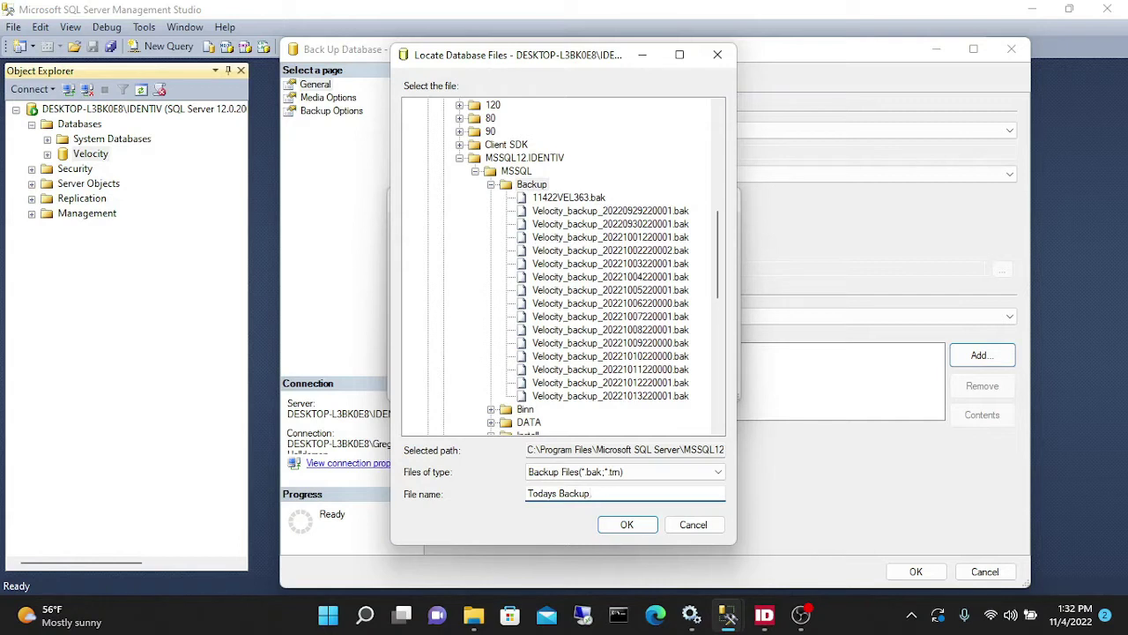
type("bak")
left_click(627, 527)
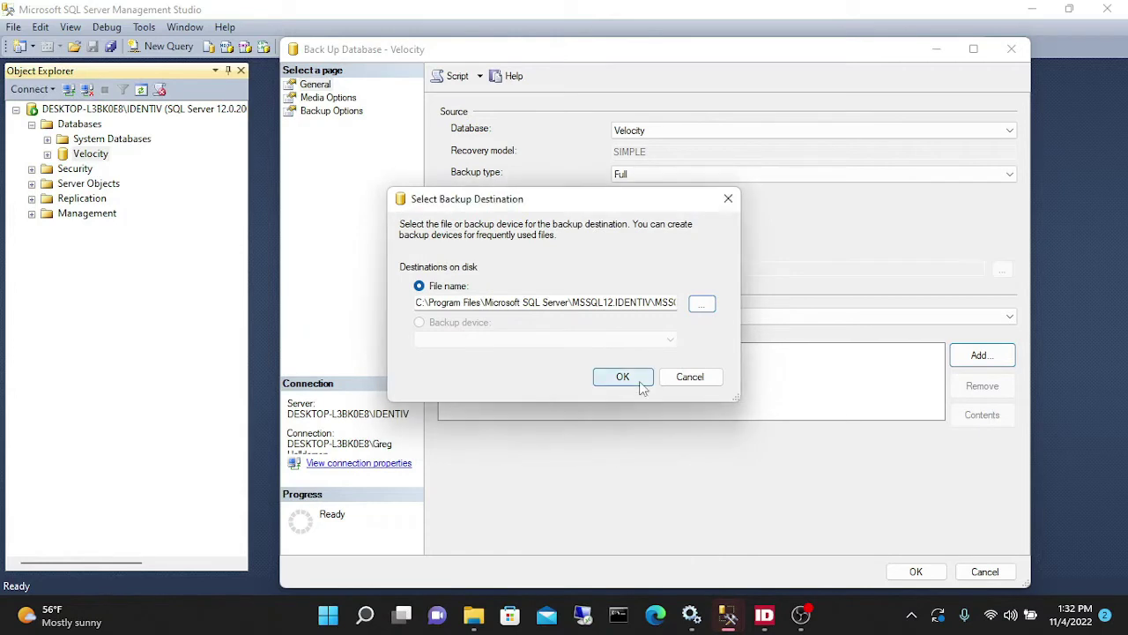
left_click(623, 376)
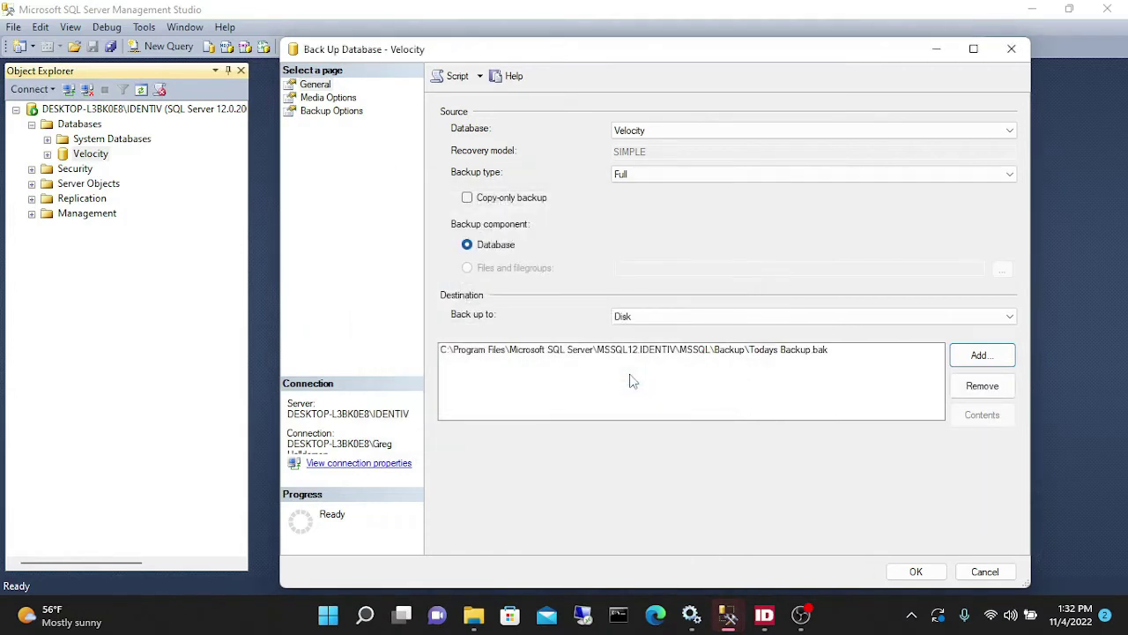
- Select the Todays Backup.bak destination, run the full backup of the Velocity database and dismiss the completion message
left_click(797, 353)
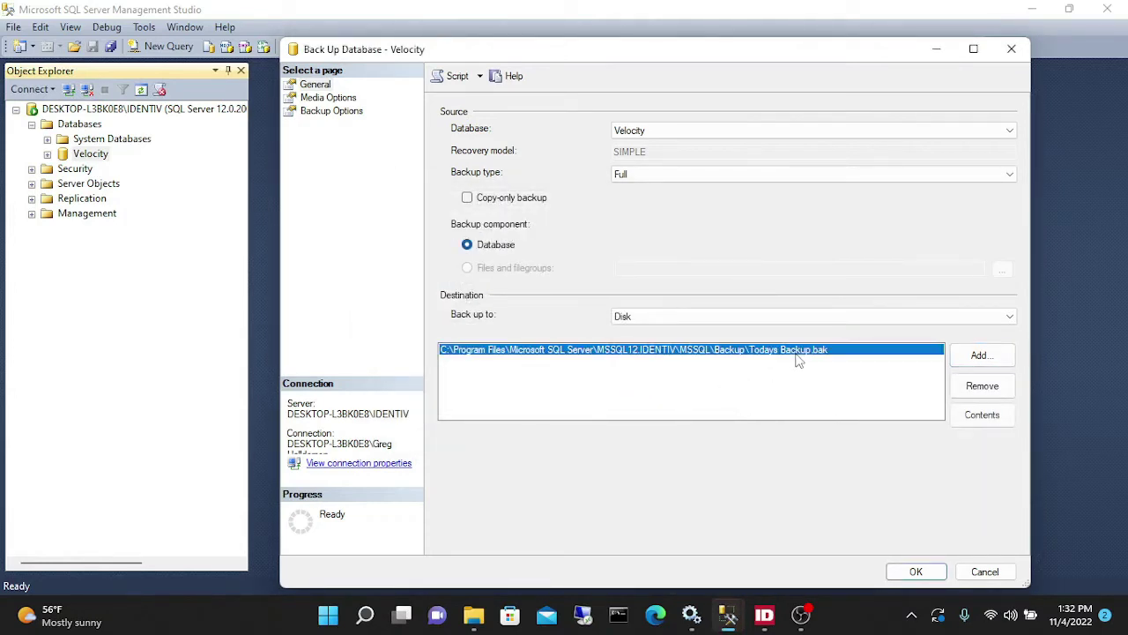
left_click(916, 572)
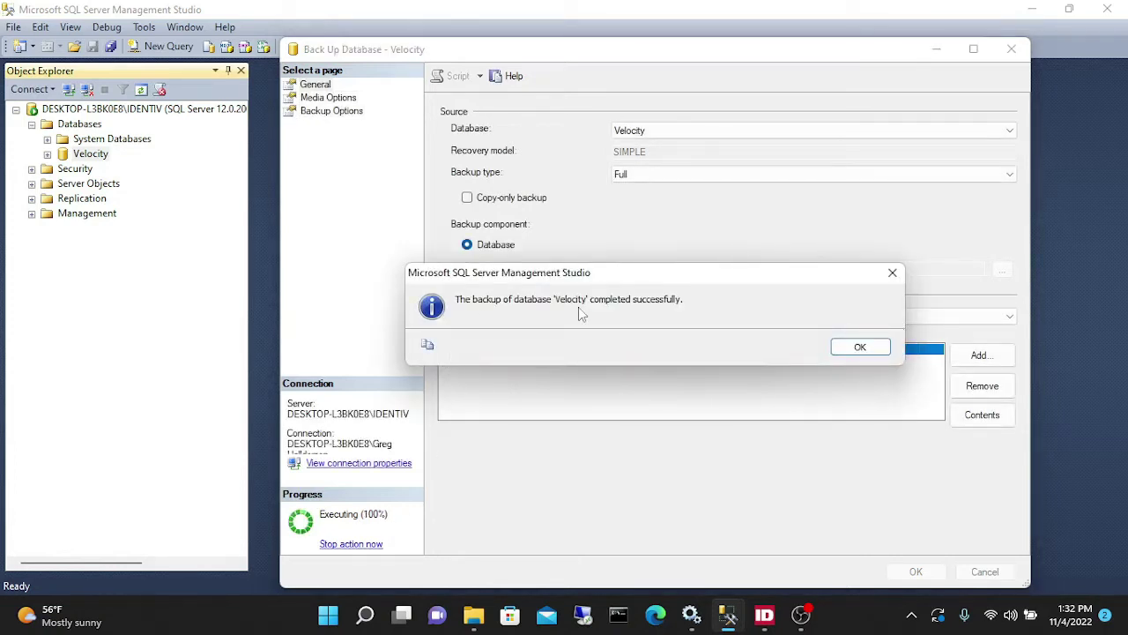
left_click(864, 348)
left_click(867, 346)
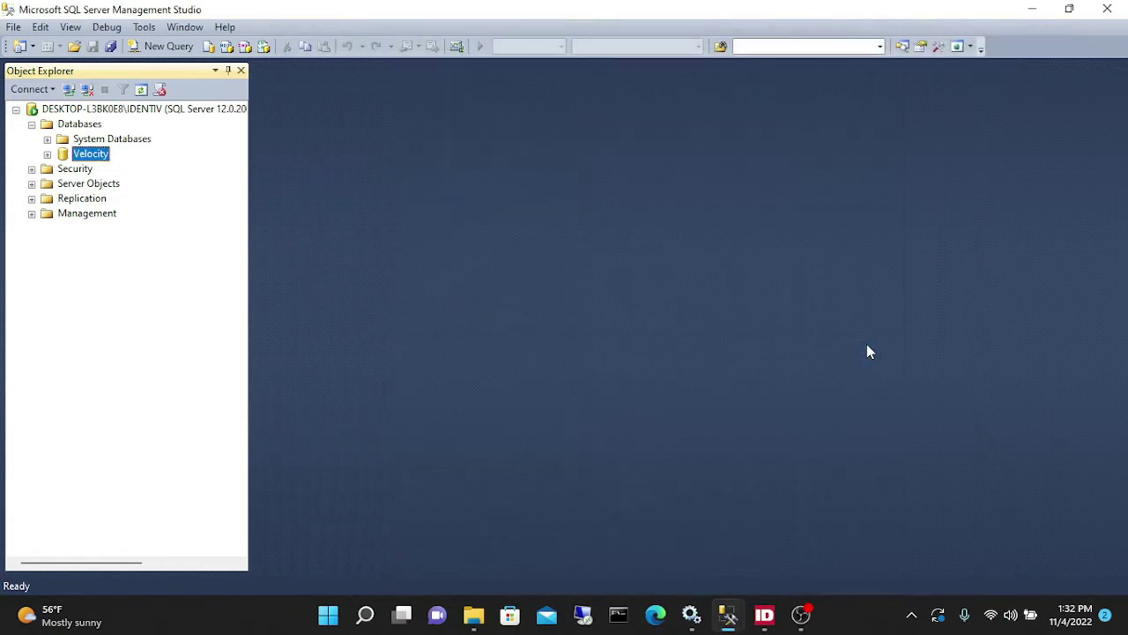
- Switch back to Velocity, launch SQL Manager again and connect to the IDENTIV server with Windows Authentication
key("alt+Tab")
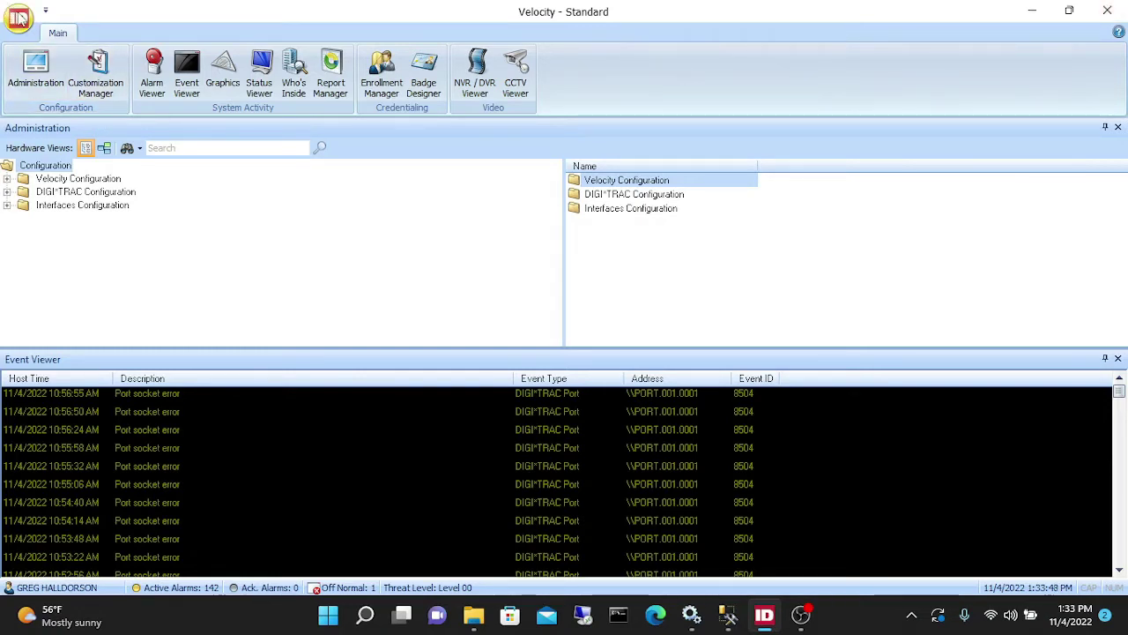
left_click(20, 18)
mouse_move(98, 120)
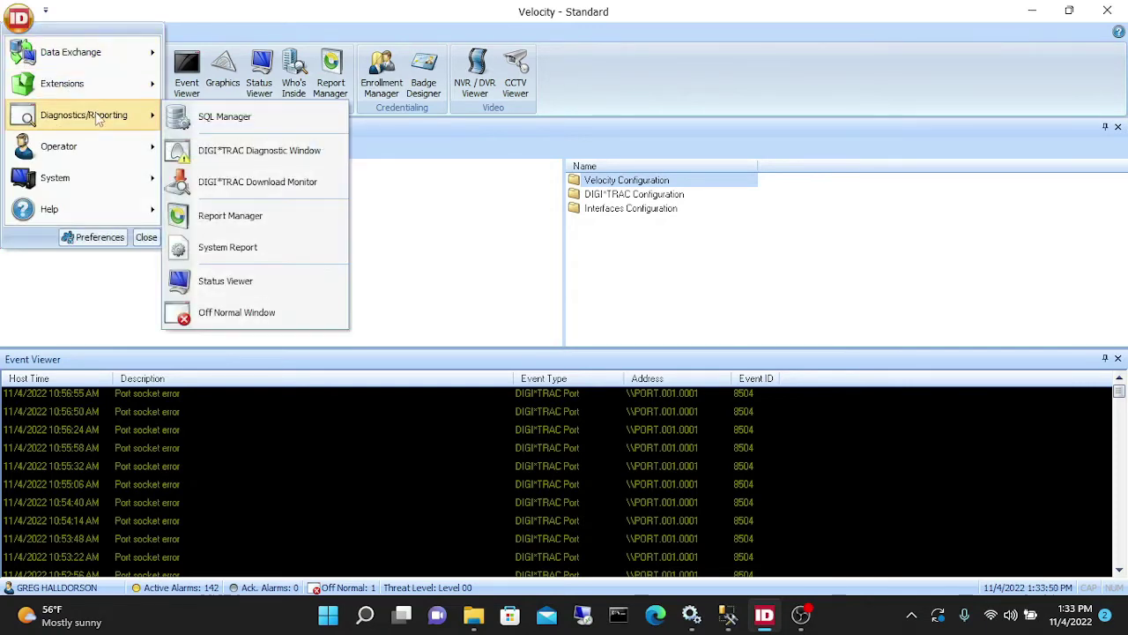
left_click(233, 115)
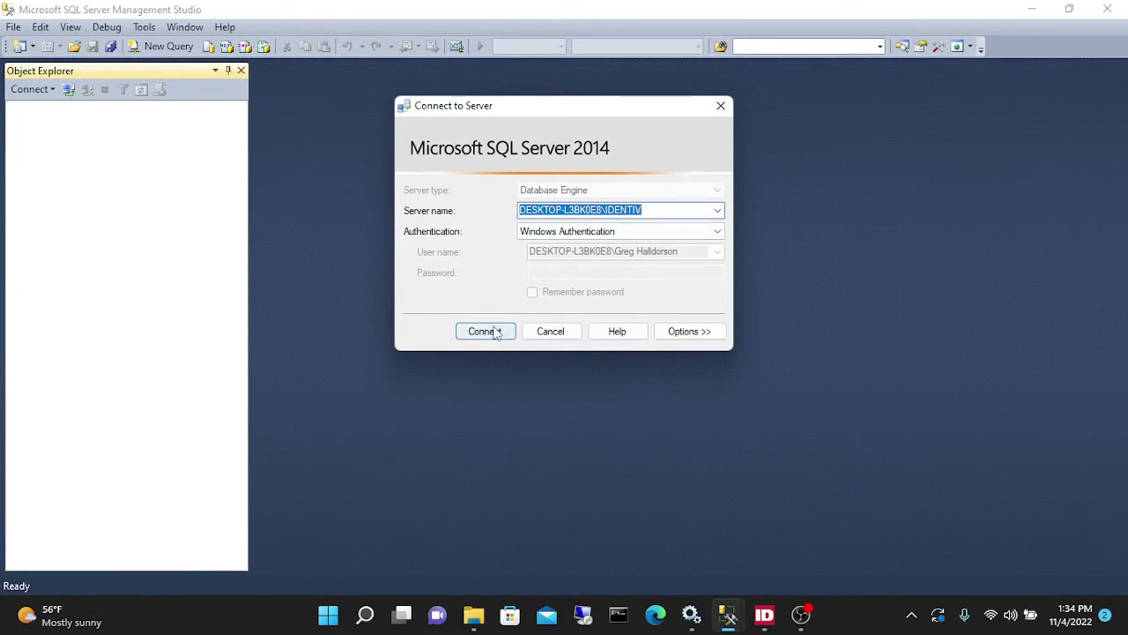
left_click(496, 333)
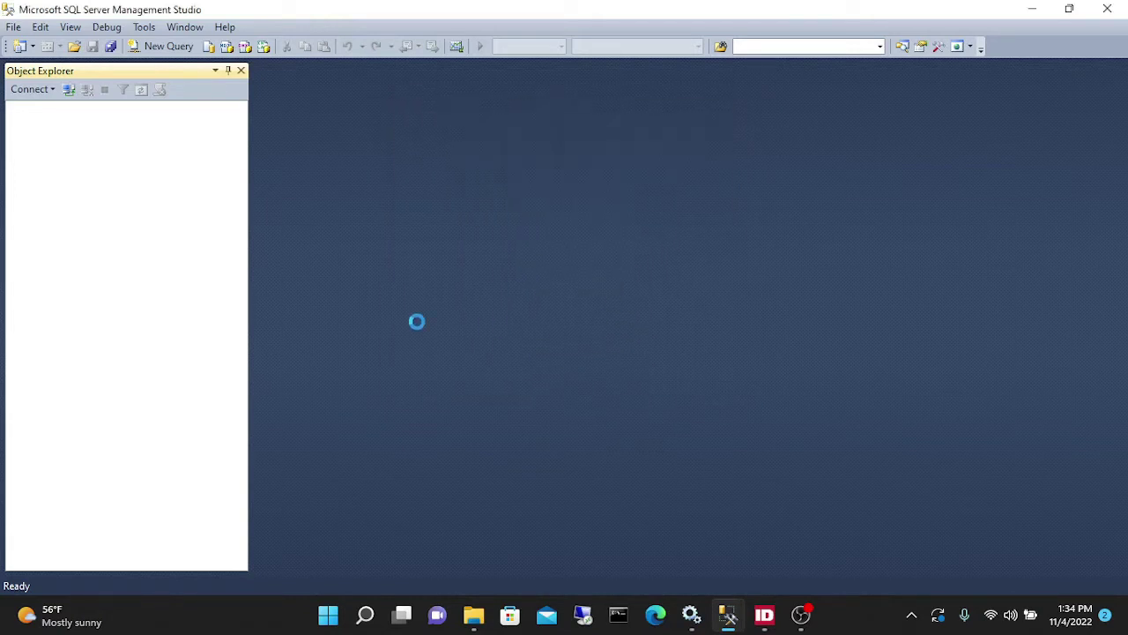
- Expand the server's databases and open the database Restore task for the Velocity database
left_click(32, 125)
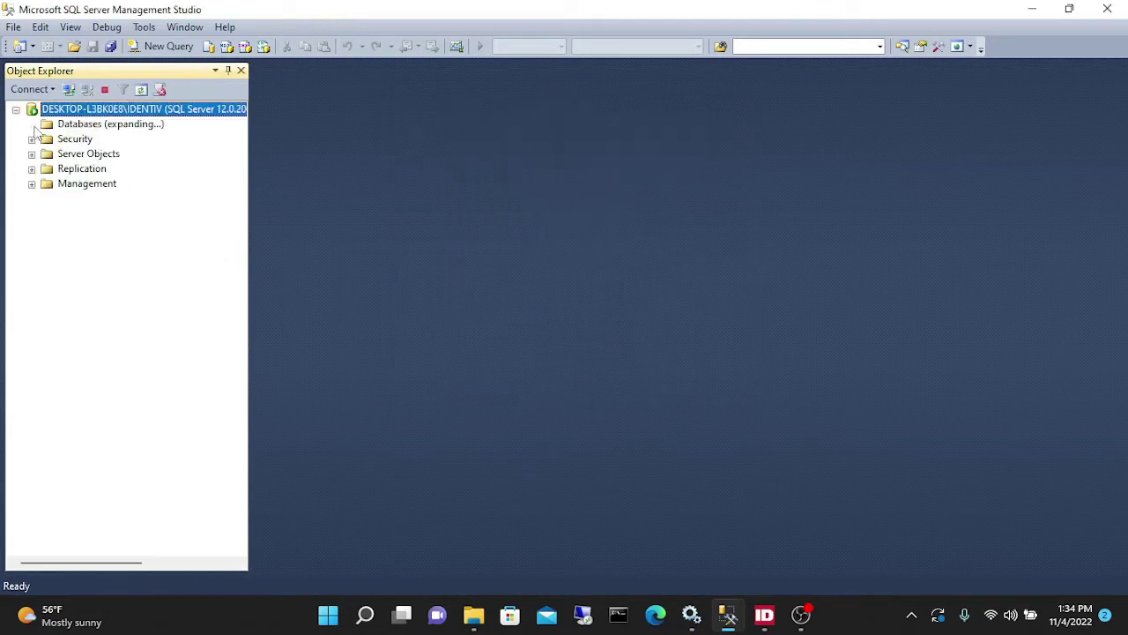
right_click(92, 156)
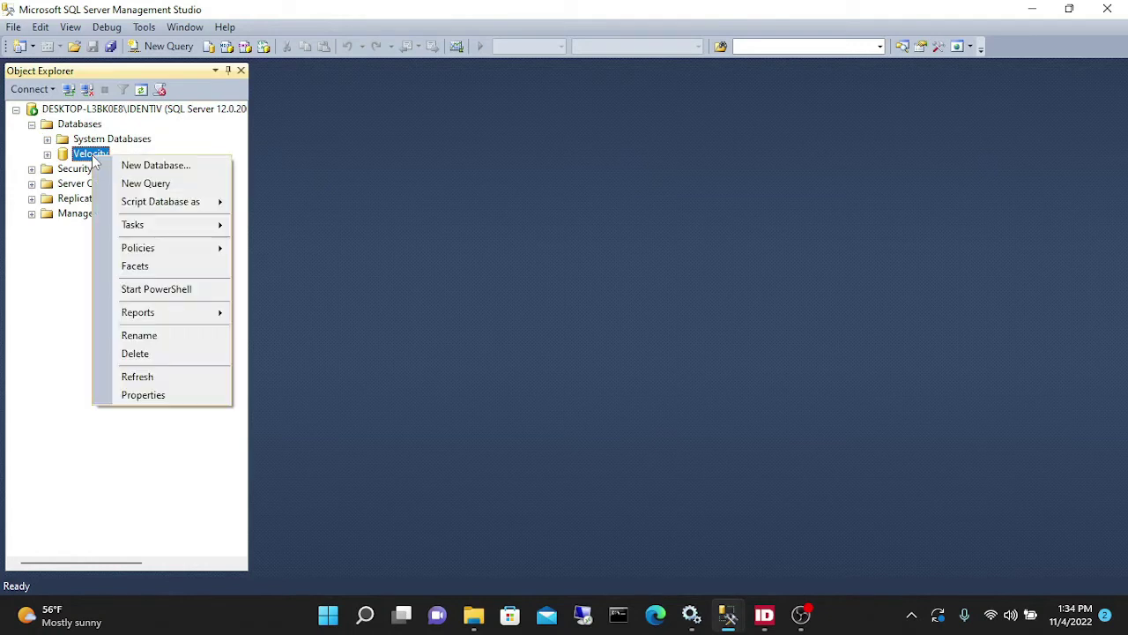
mouse_move(172, 222)
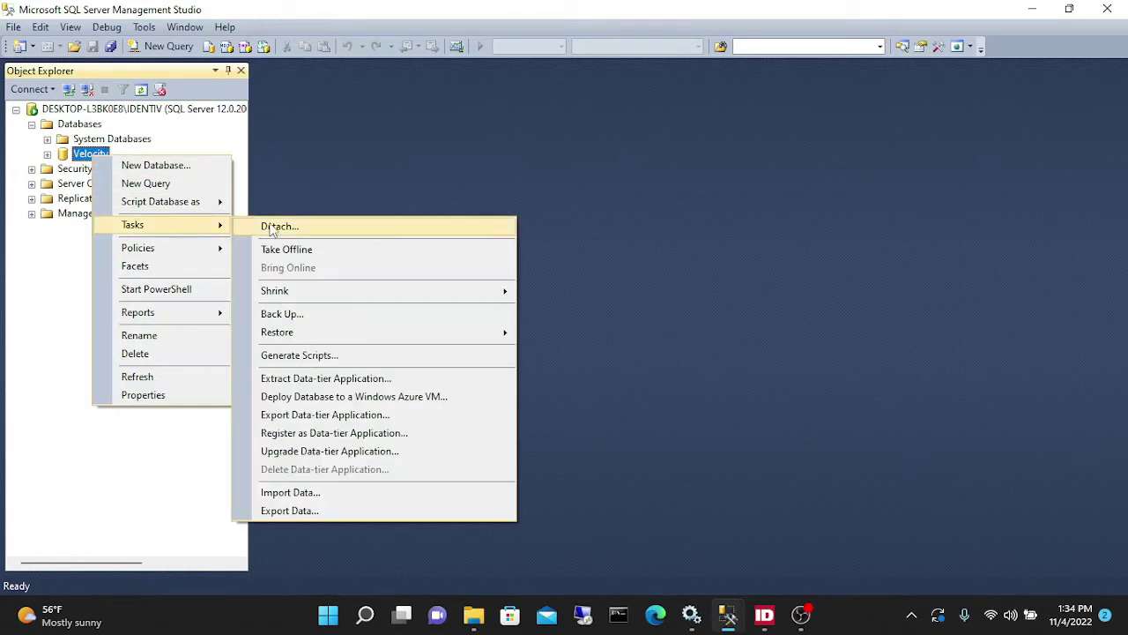
mouse_move(495, 336)
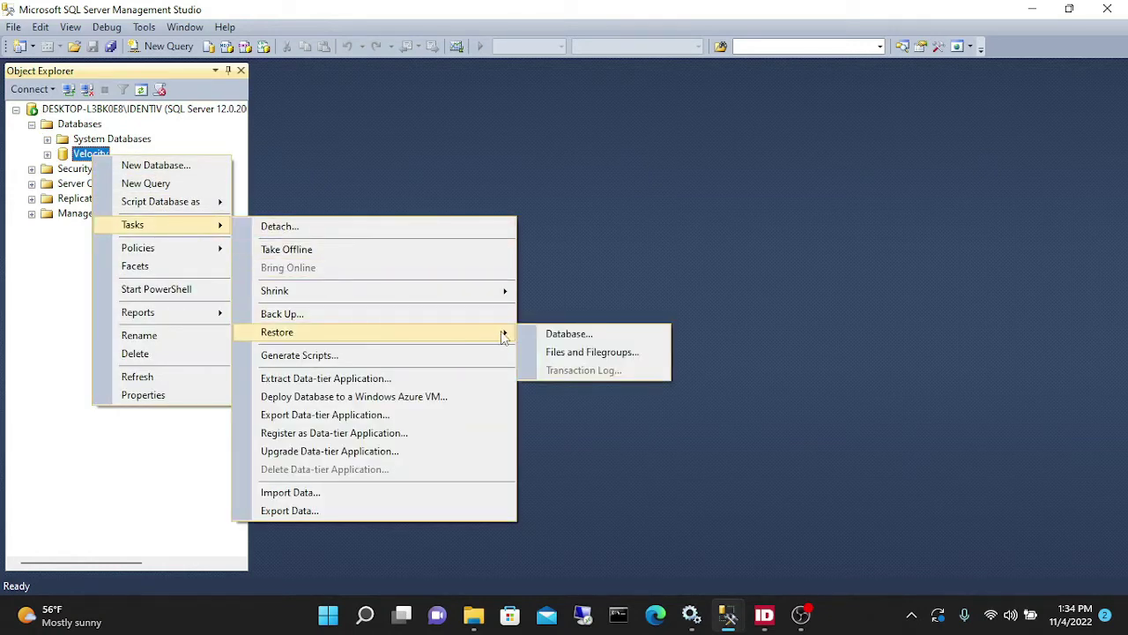
left_click(571, 334)
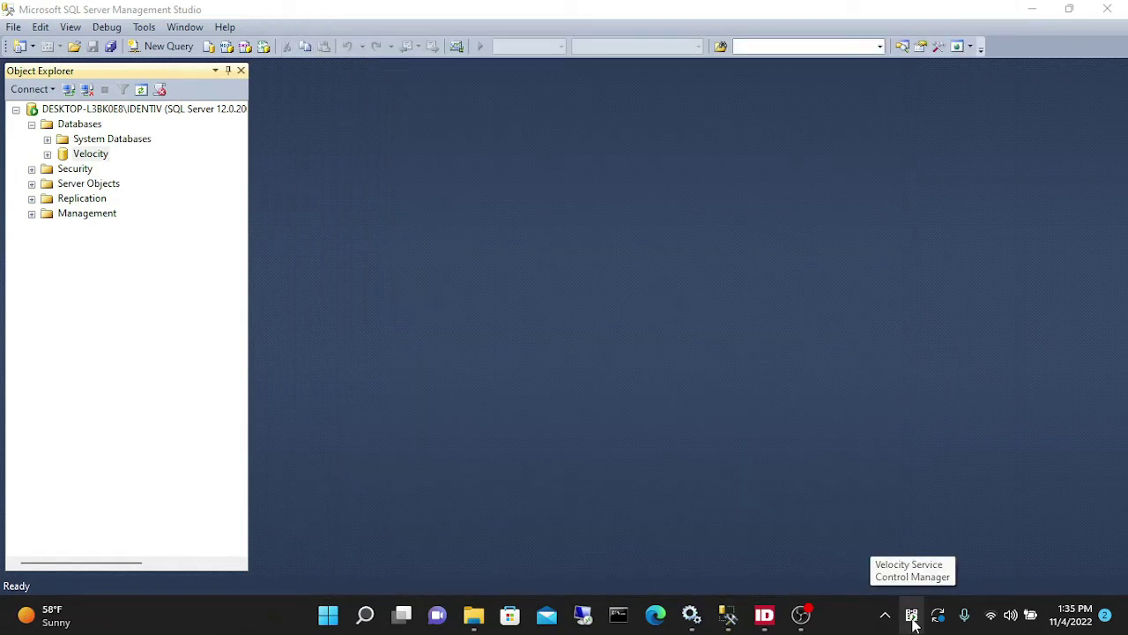
- Try to stop the Velocity services, including the Security Domain Service, through the Velocity Service Control Manager and dismiss its messages
right_click(913, 620)
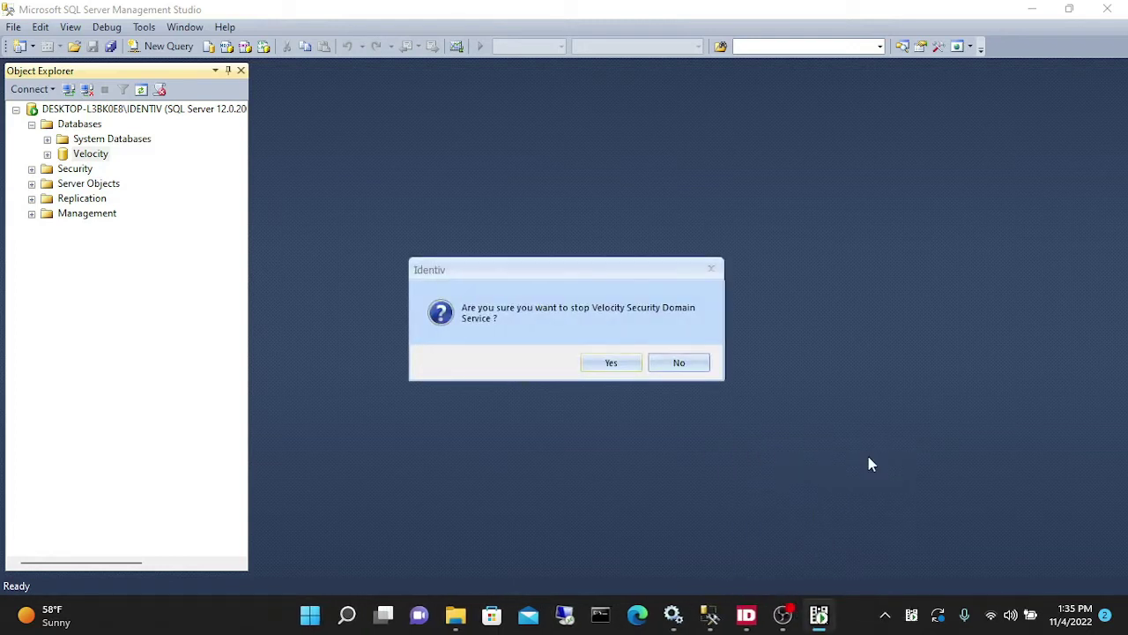
left_click(615, 364)
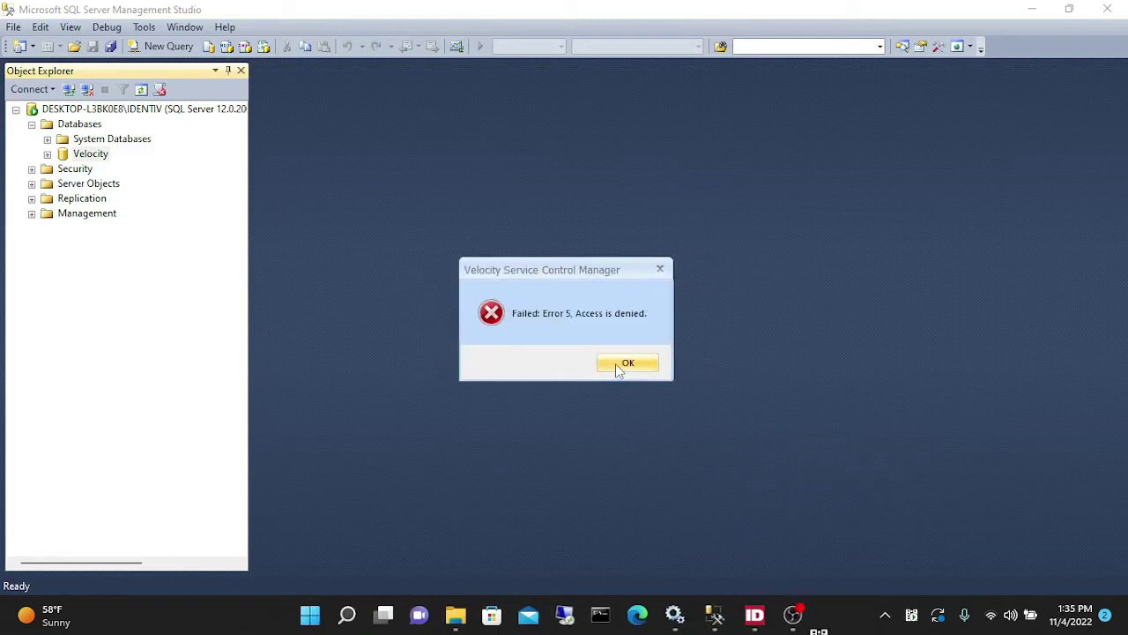
left_click(626, 365)
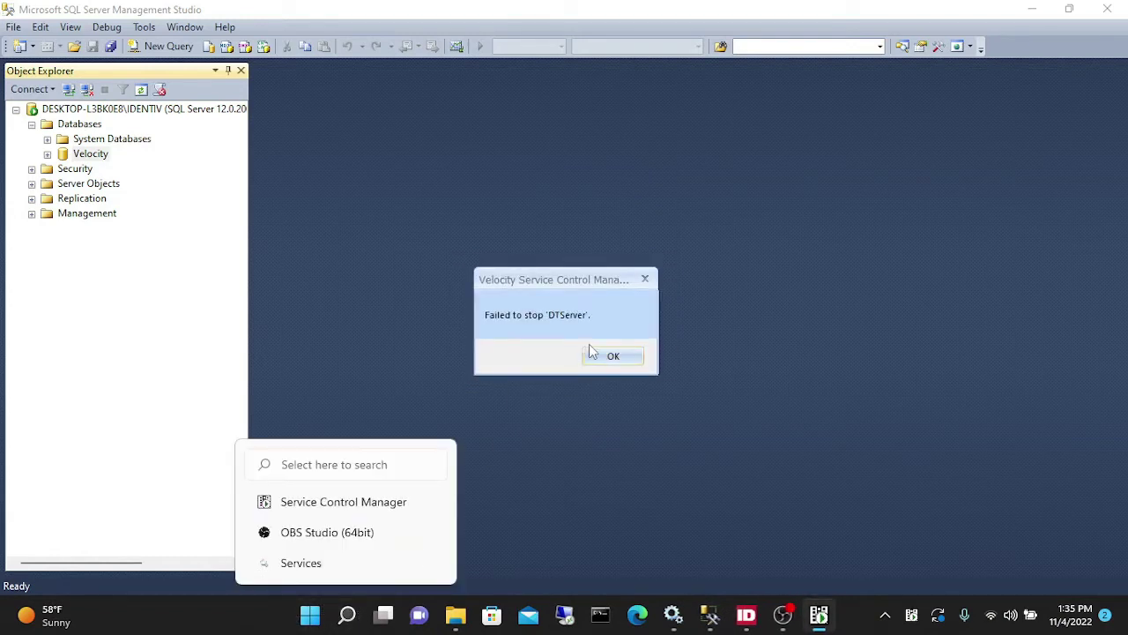
left_click(613, 356)
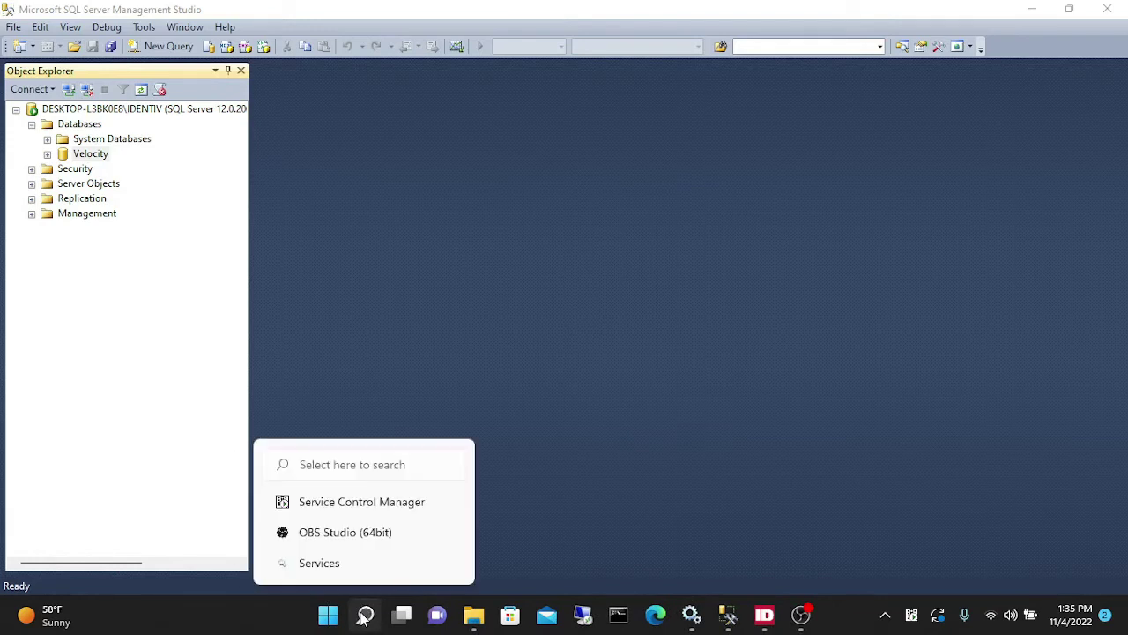
- Search Windows for "services" and open the Services app
left_click(364, 614)
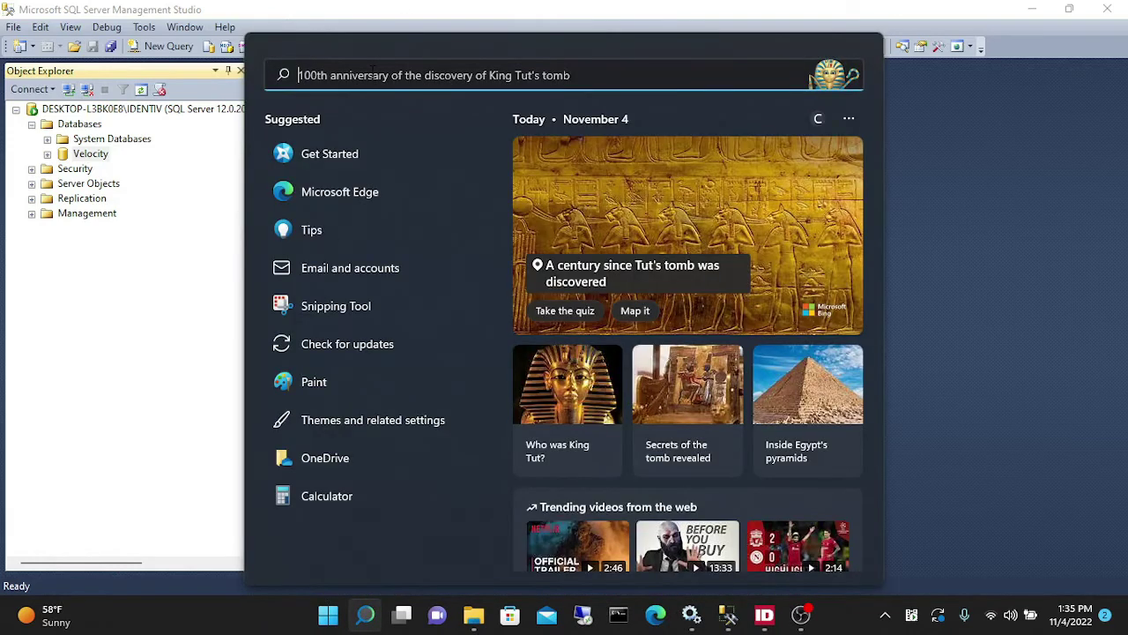
type("services")
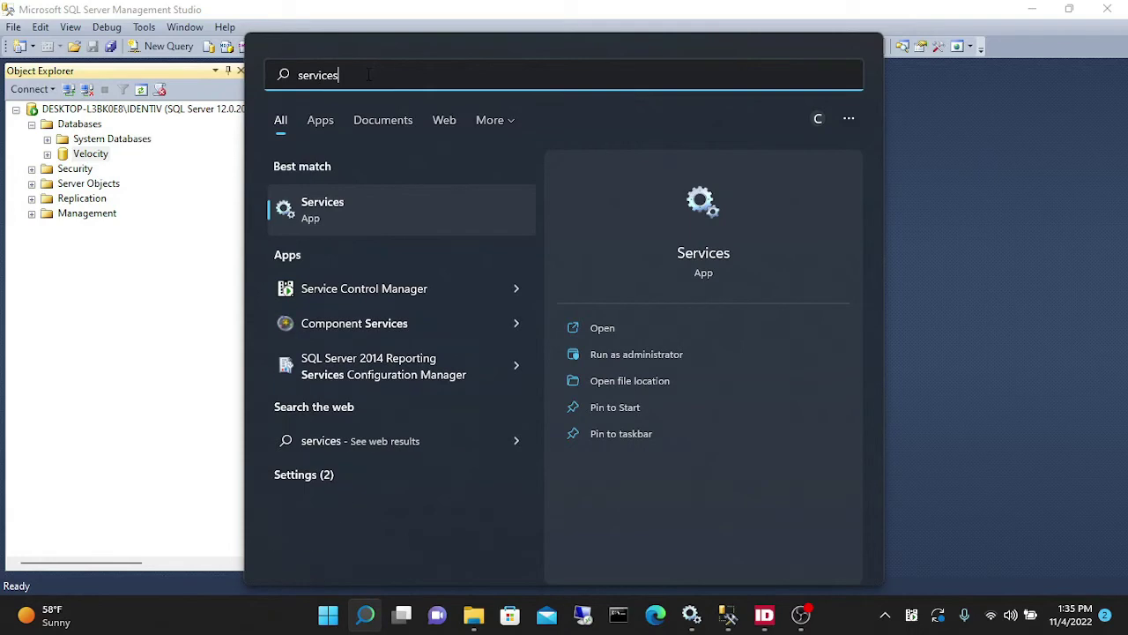
left_click(318, 205)
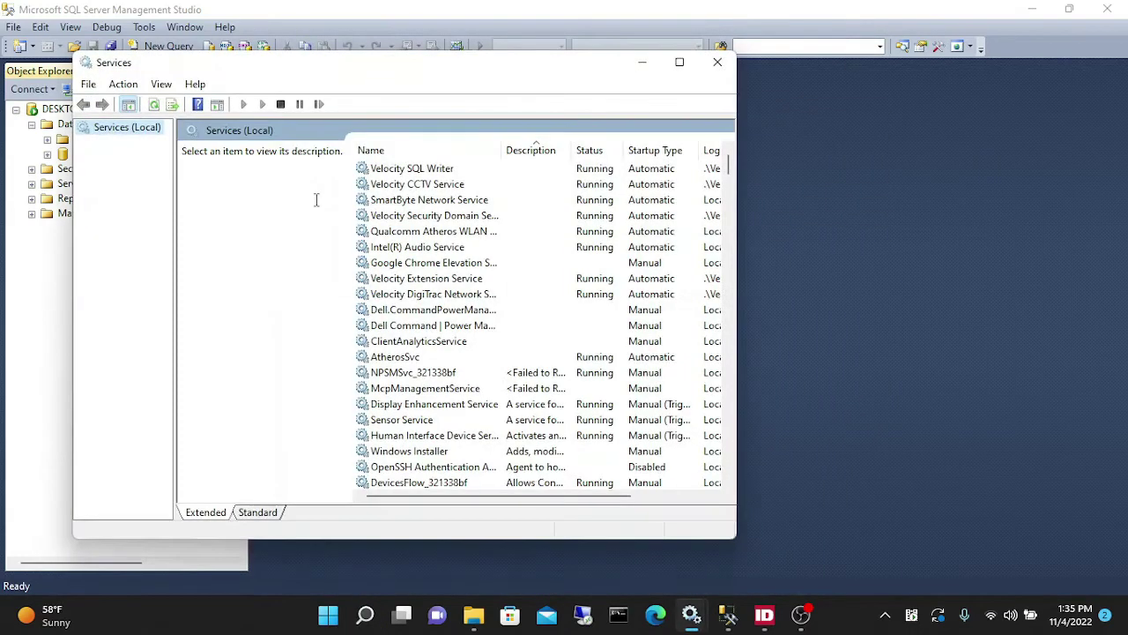
- Sort the services by name in descending order and stop the Velocity Security Domain Service
left_click(419, 152)
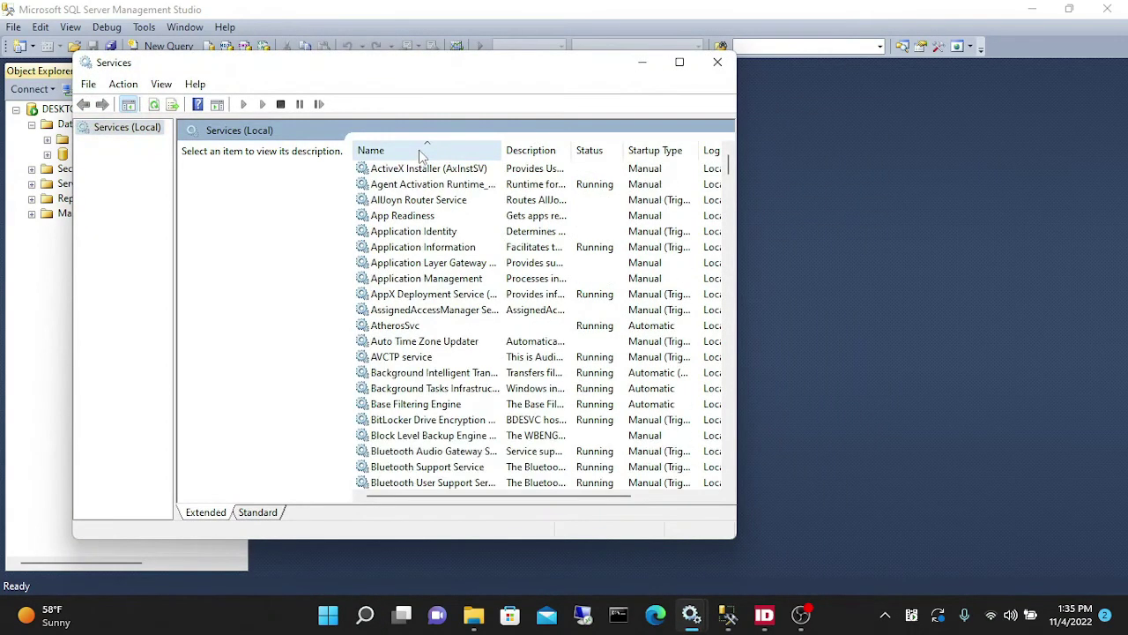
left_click(421, 154)
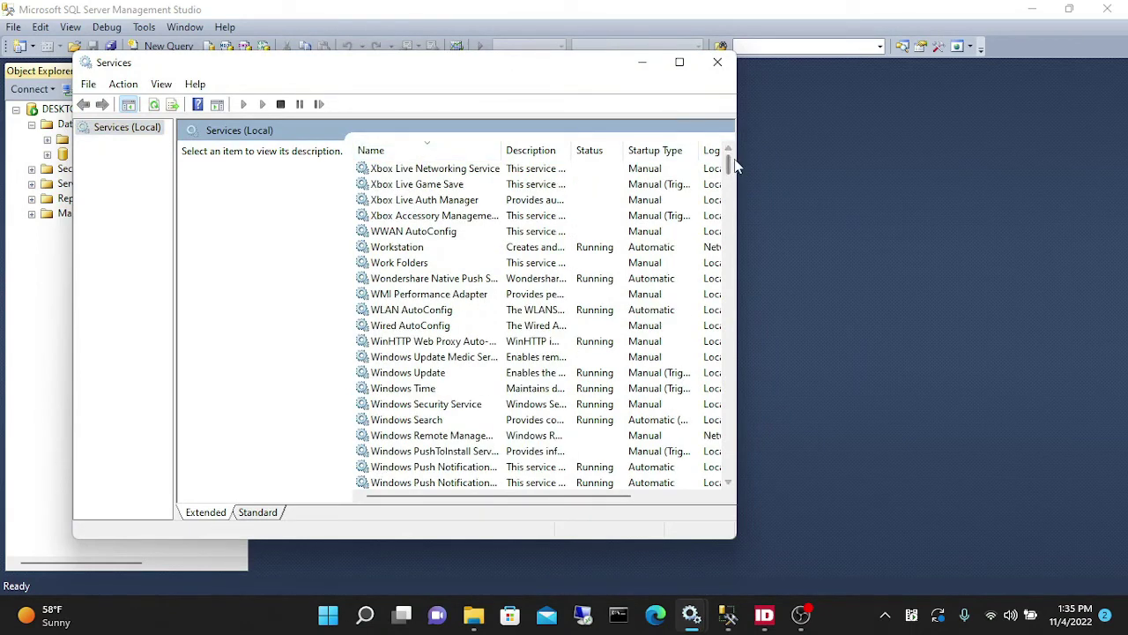
left_click_drag(728, 173, 728, 225)
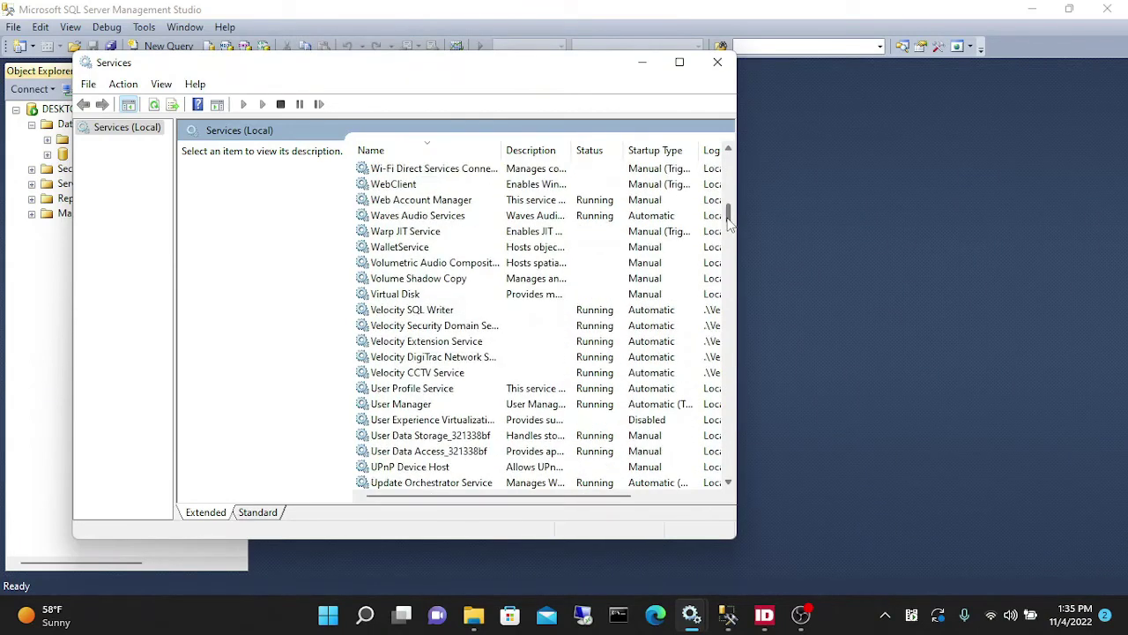
left_click(481, 326)
right_click(476, 327)
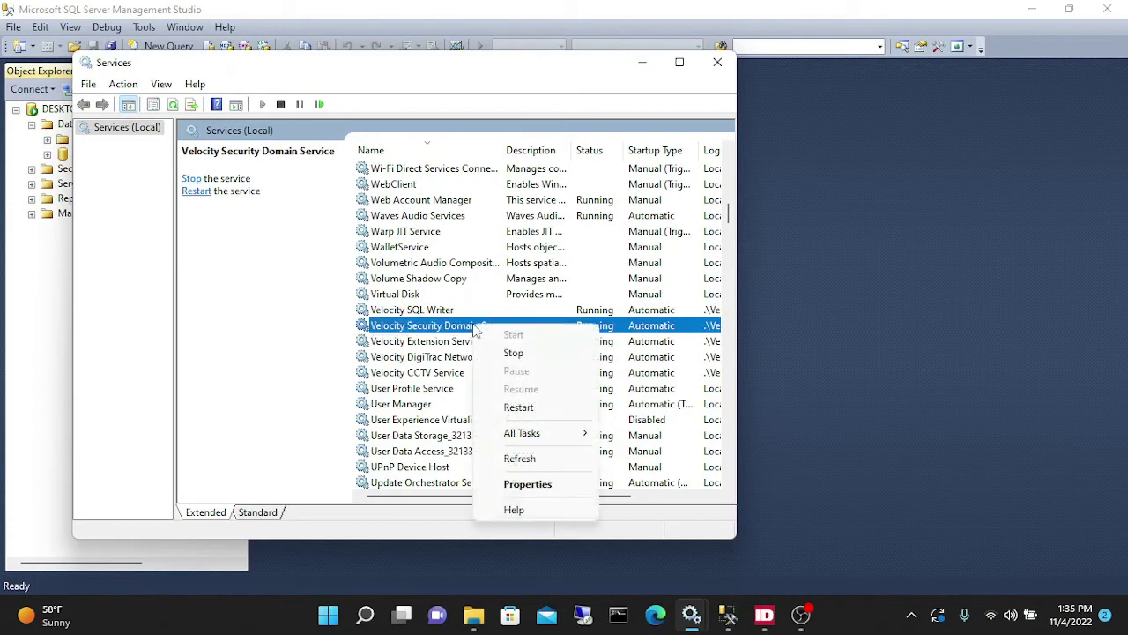
left_click(514, 353)
left_click(284, 352)
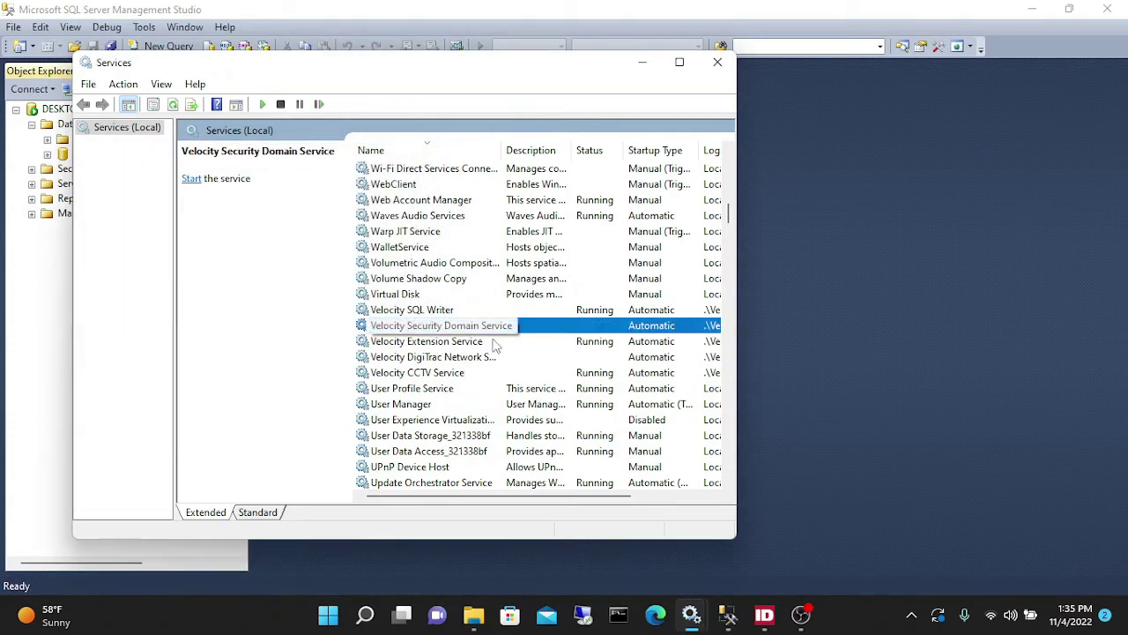
- Stop the Velocity Extension Service, Velocity SQL Writer and Velocity CCTV Service, and minimize the Services window
right_click(465, 347)
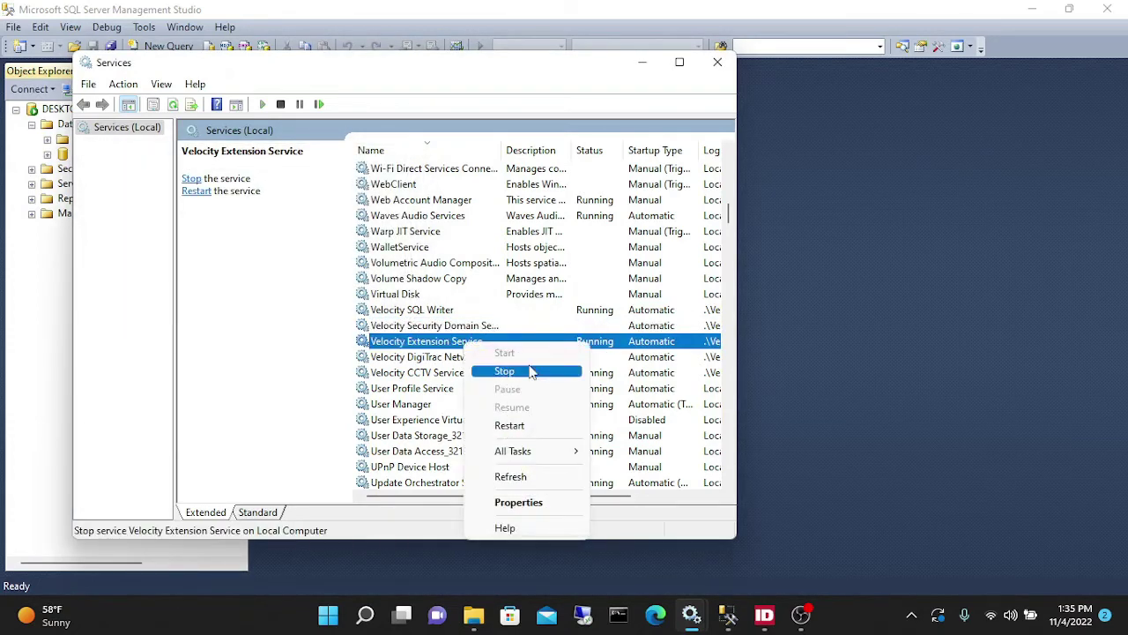
left_click(529, 371)
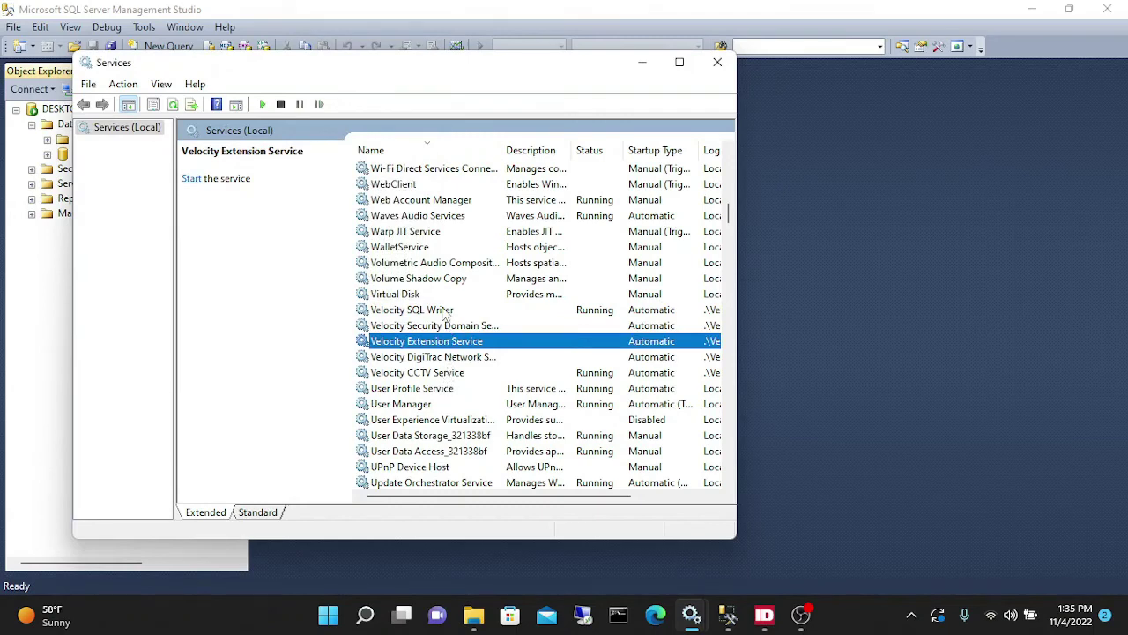
right_click(446, 312)
left_click(511, 335)
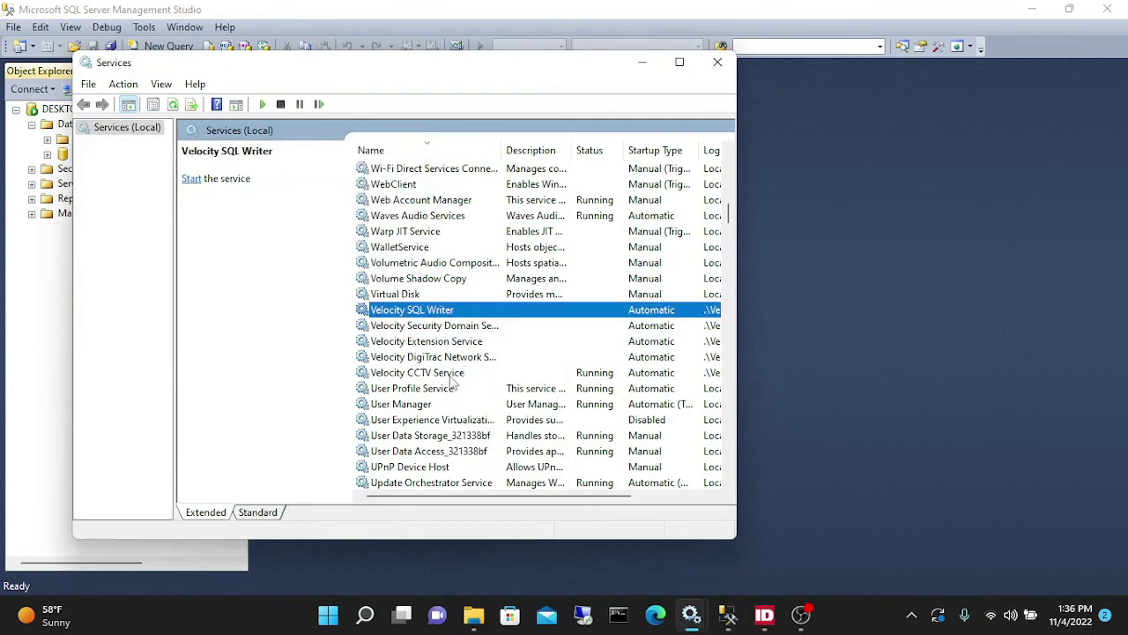
left_click(452, 375)
right_click(453, 379)
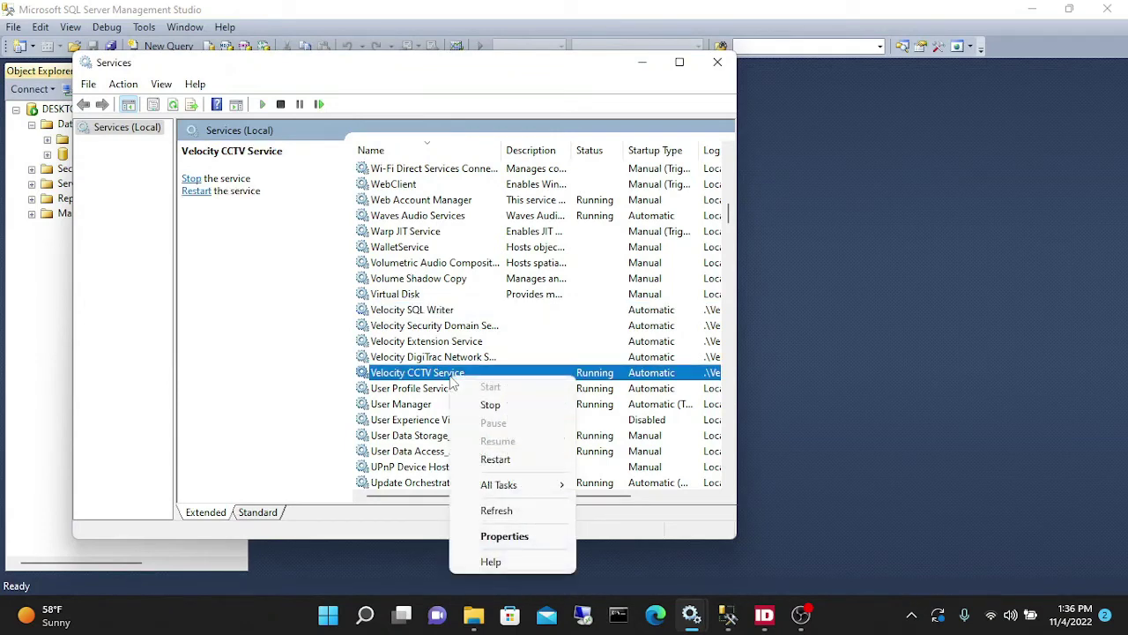
left_click(490, 404)
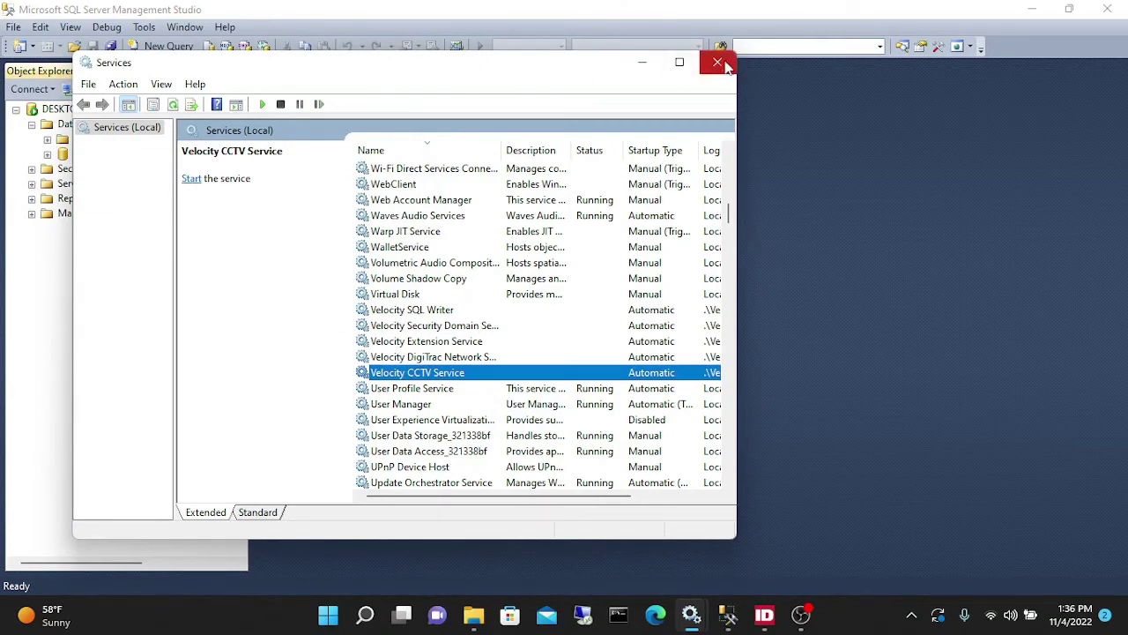
left_click(643, 65)
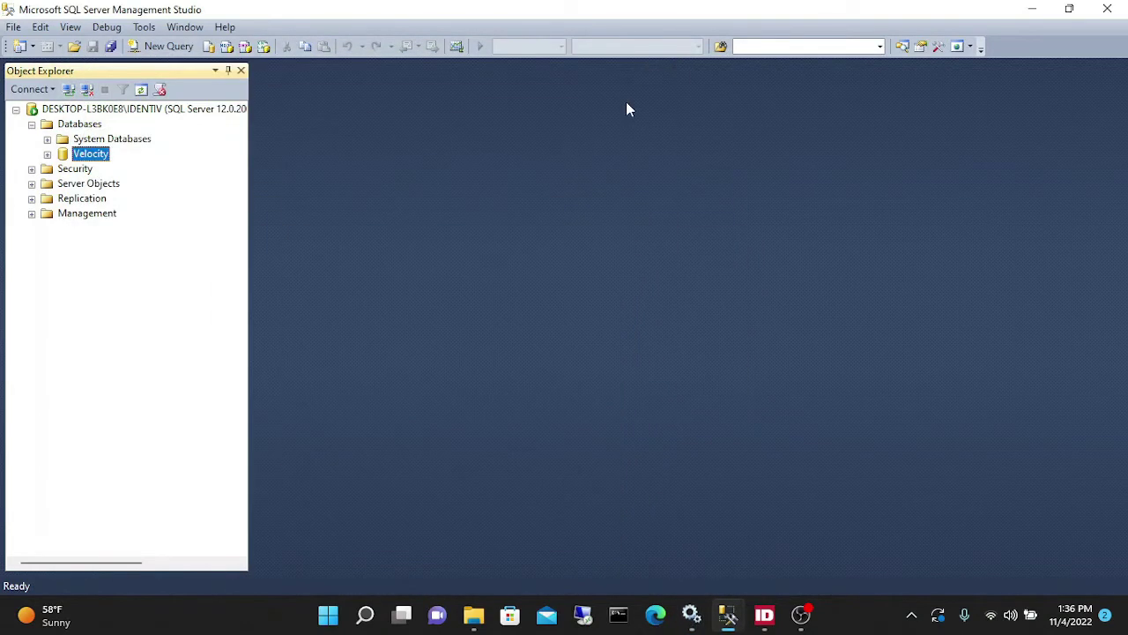
- Check the service commands in the Velocity Service Control Manager and exit it
left_click(912, 617)
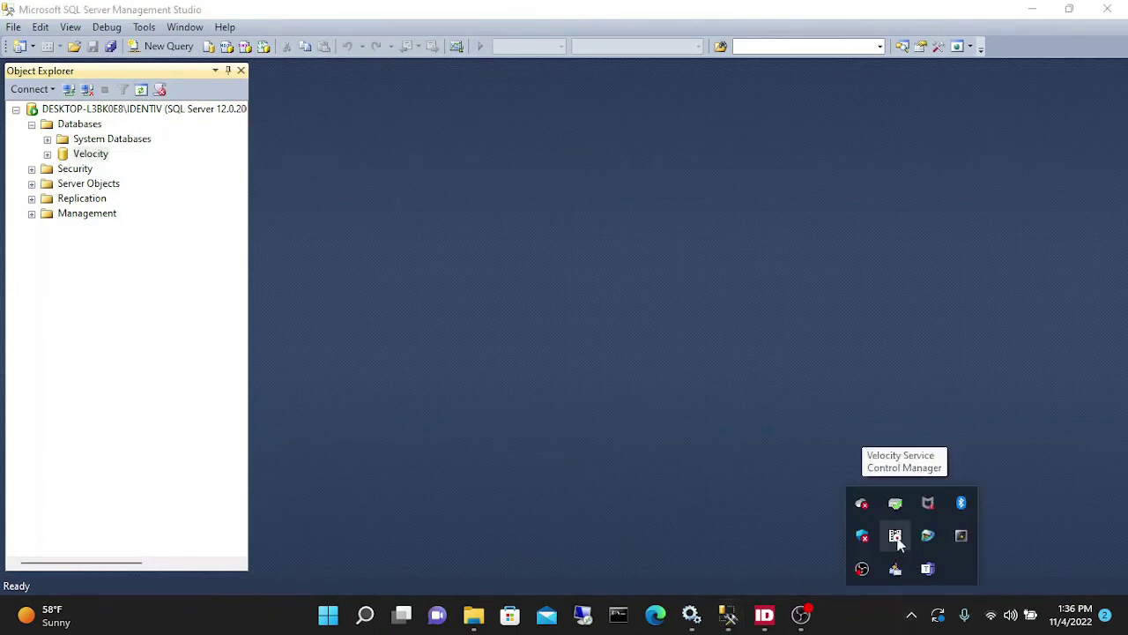
right_click(897, 543)
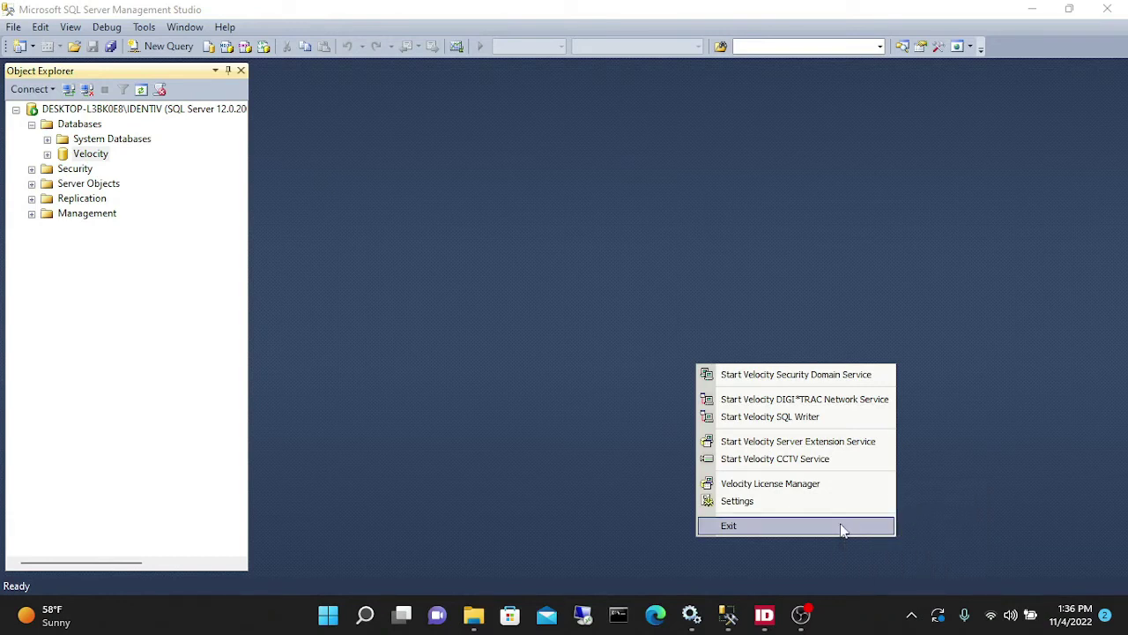
left_click(842, 526)
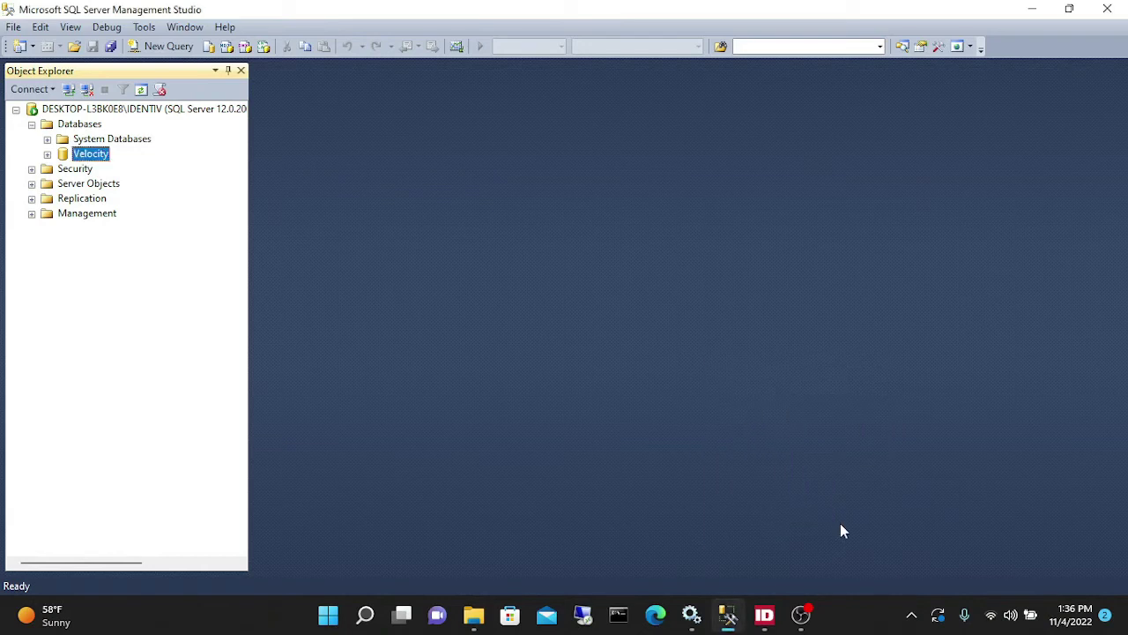
- Open the database Restore task for the Velocity database in SQL Server Management Studio
right_click(96, 159)
mouse_move(207, 227)
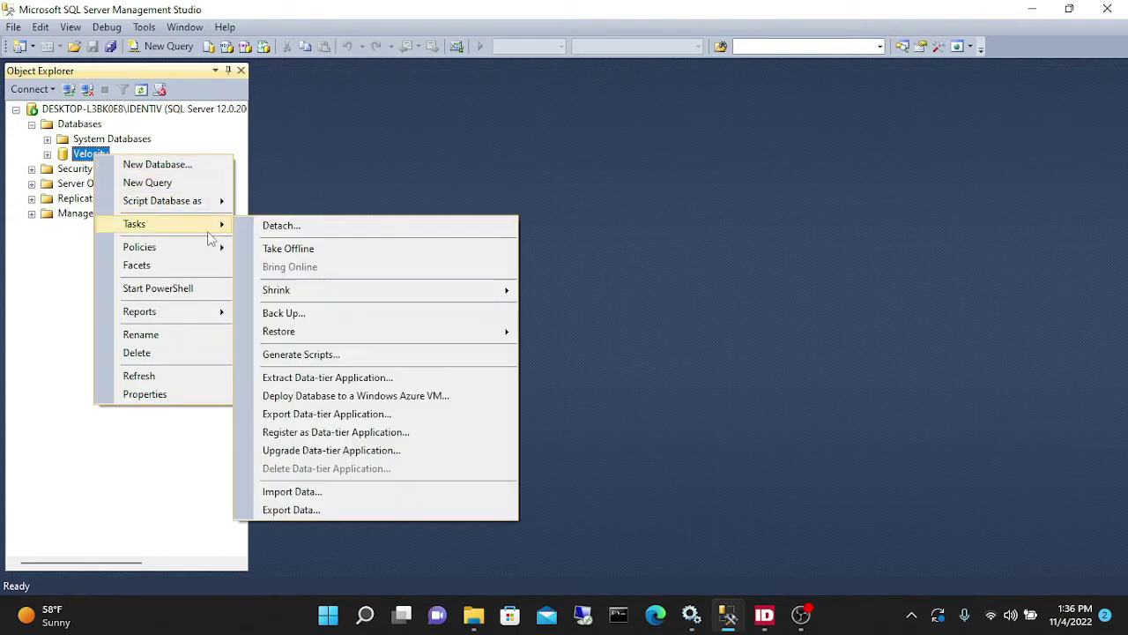
mouse_move(321, 334)
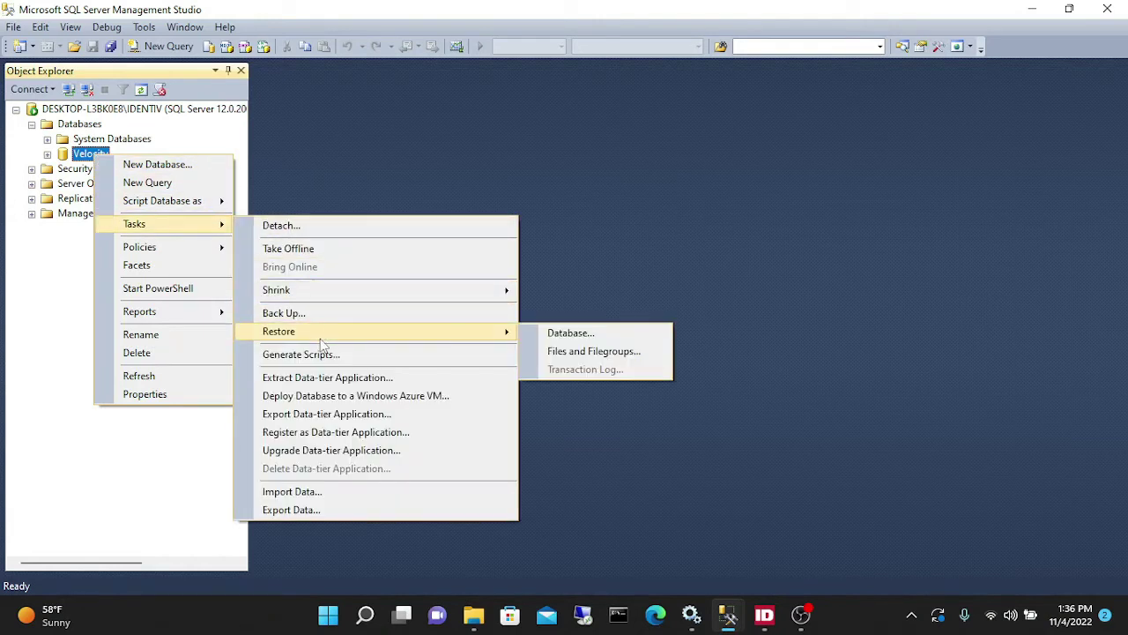
left_click(560, 331)
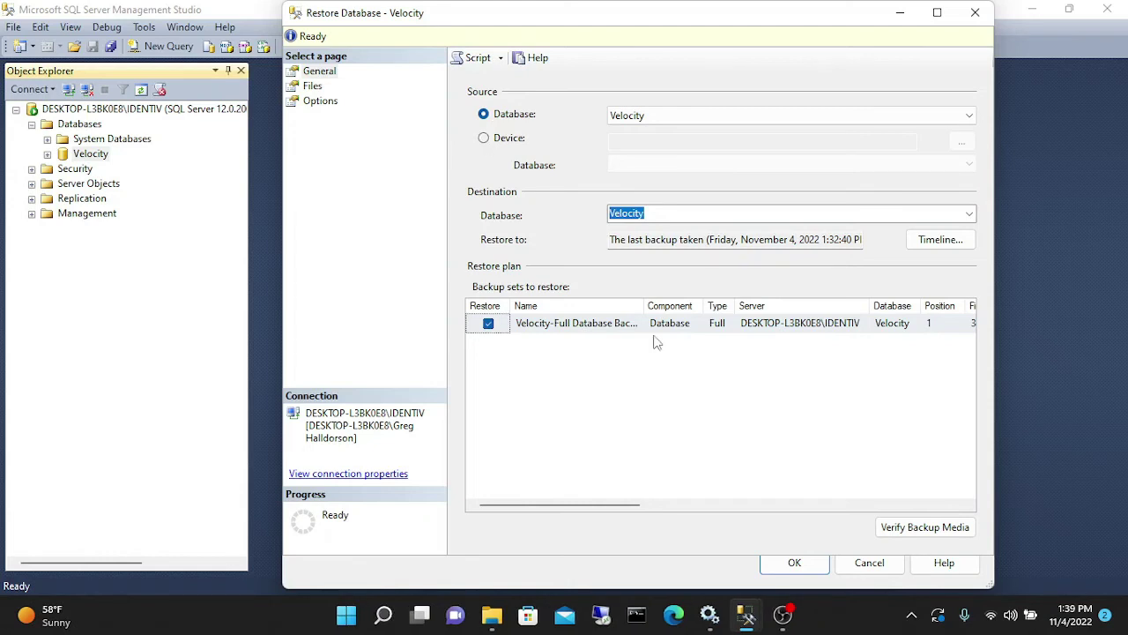
- Restore the Velocity database from a device source, using the backup file Todays Backup.bak, and dismiss the completion message
left_click(485, 141)
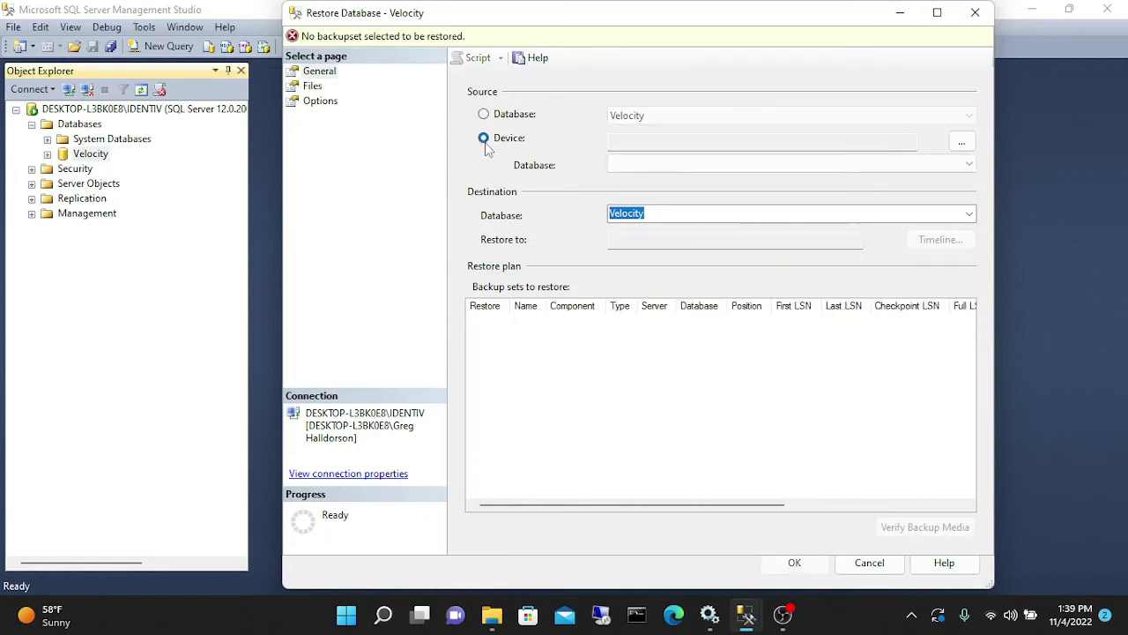
left_click(963, 143)
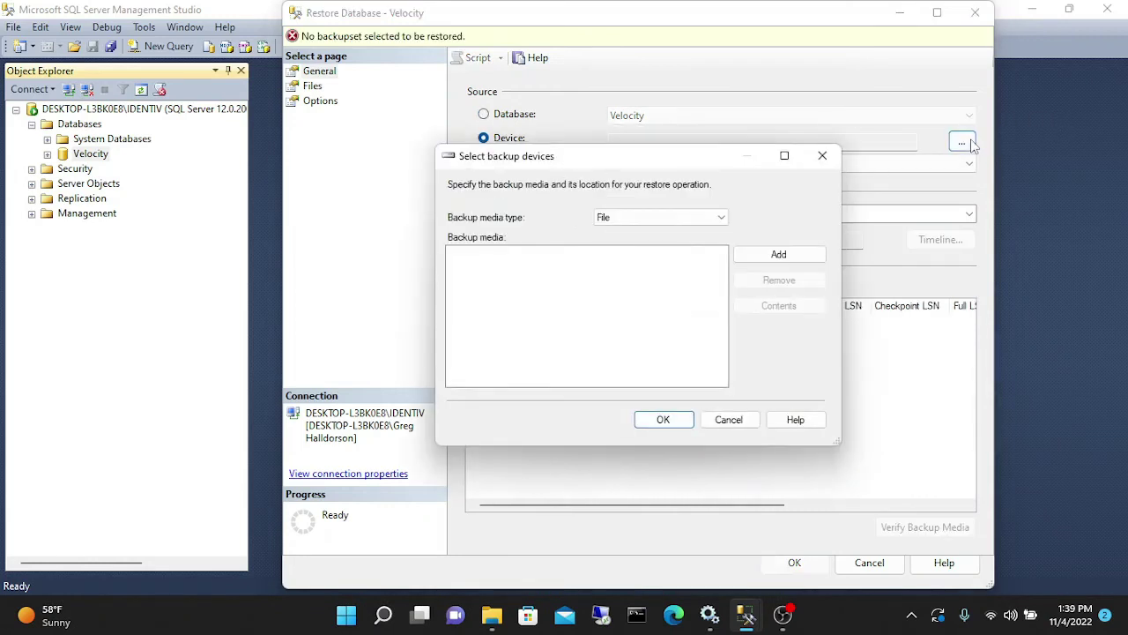
left_click(779, 253)
left_click(650, 180)
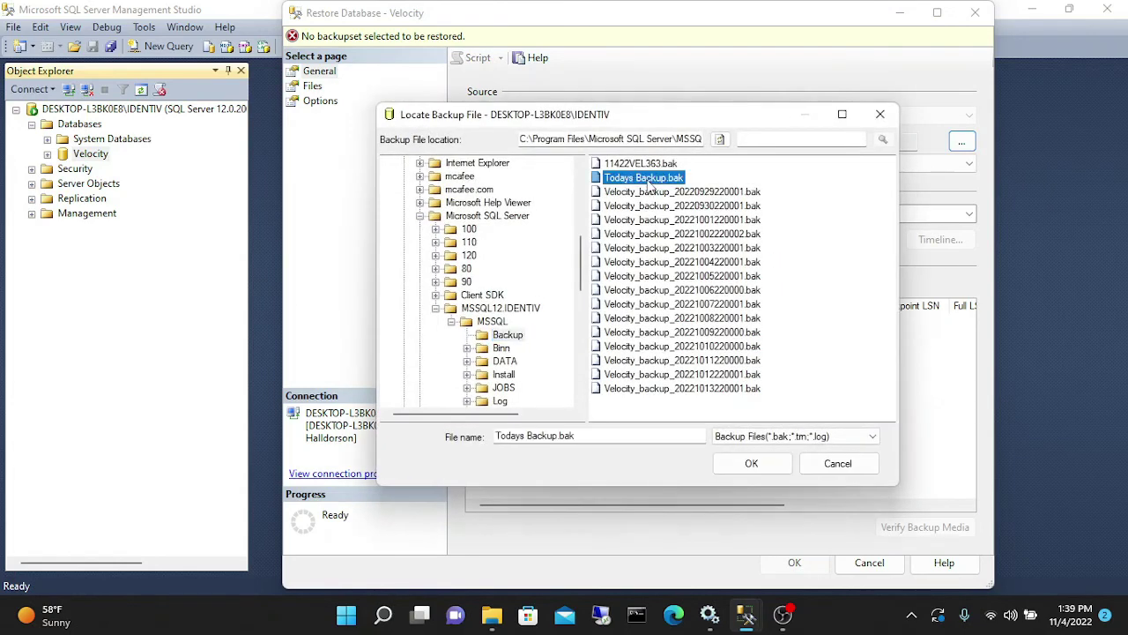
left_click(751, 464)
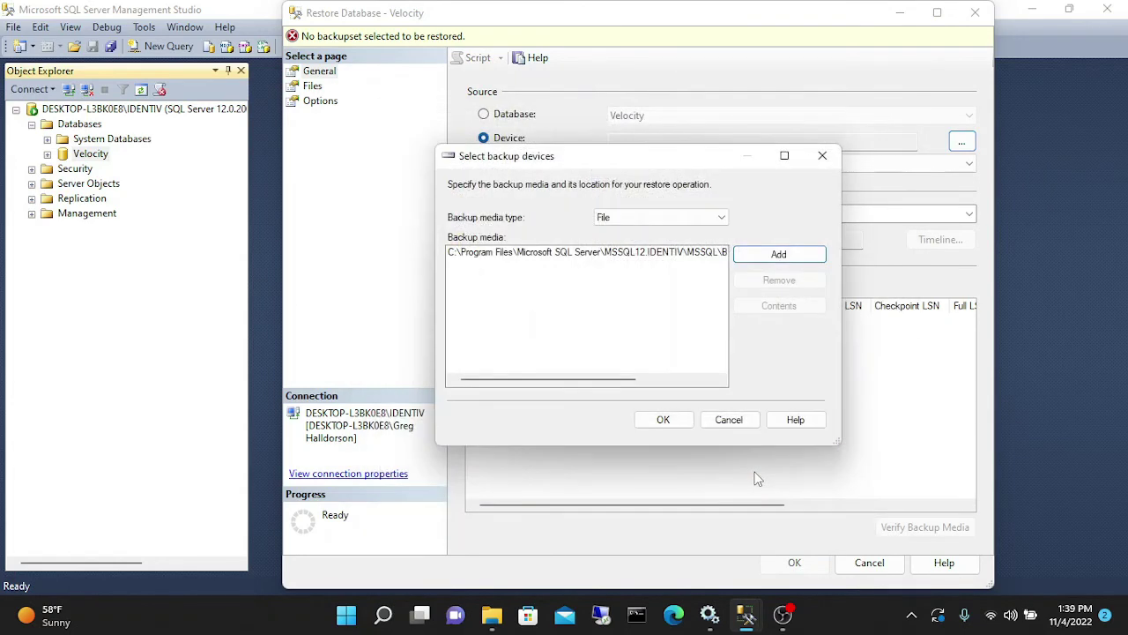
left_click(664, 420)
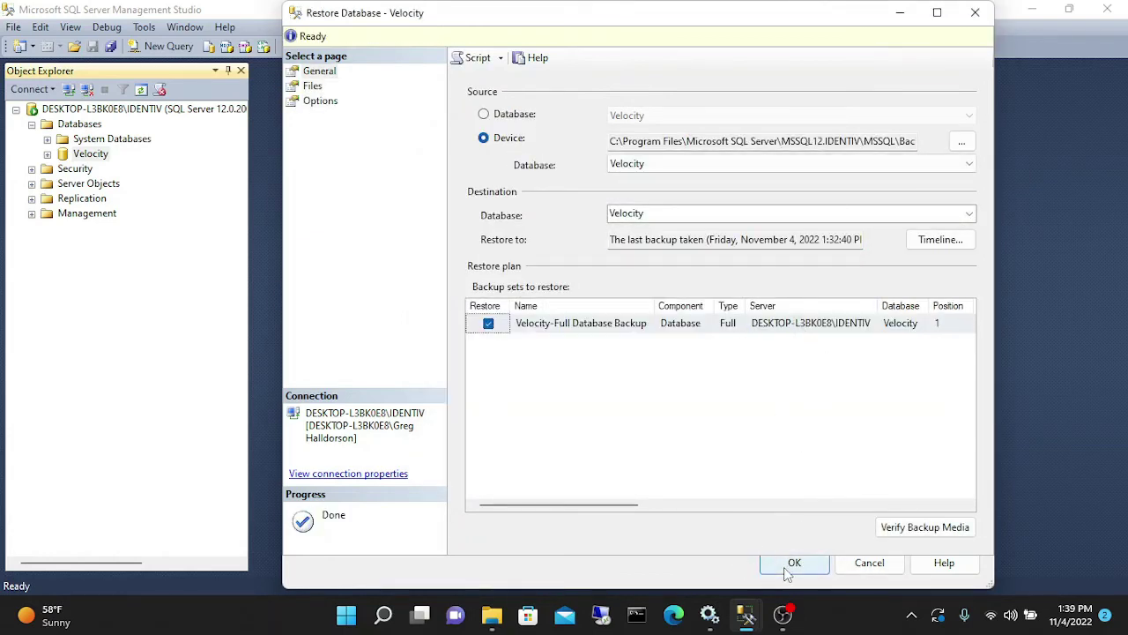
left_click(789, 564)
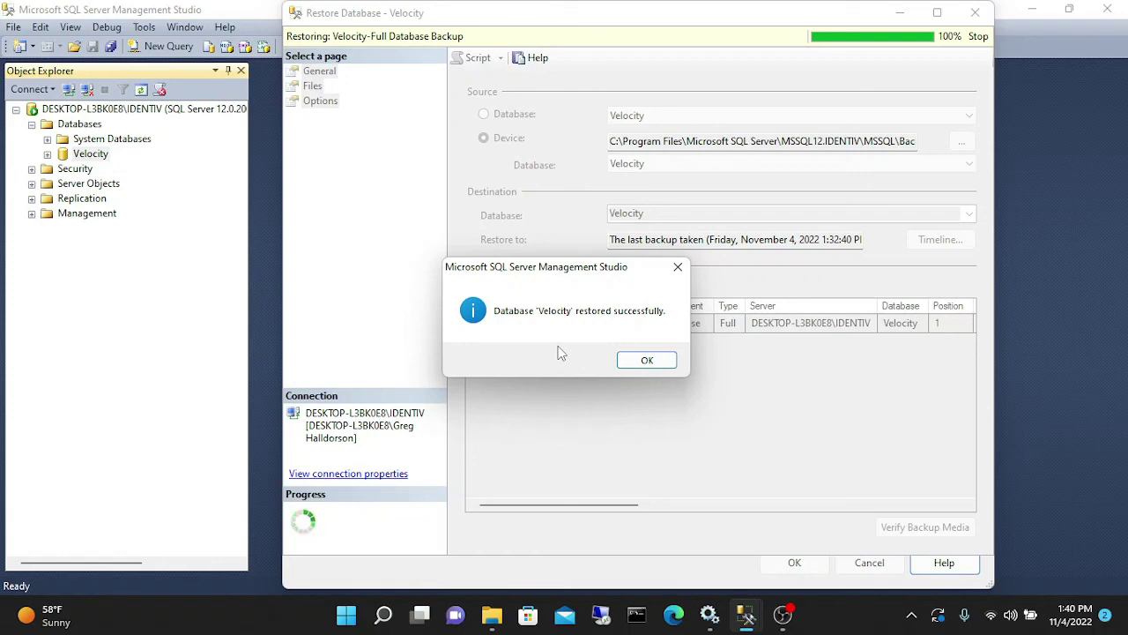
left_click(647, 360)
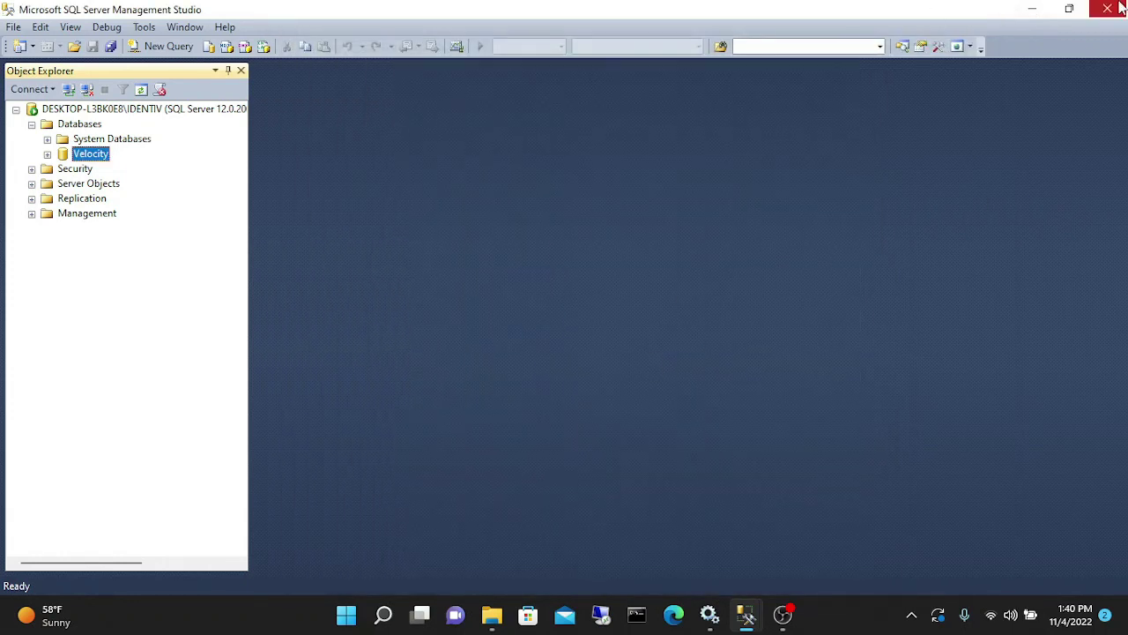